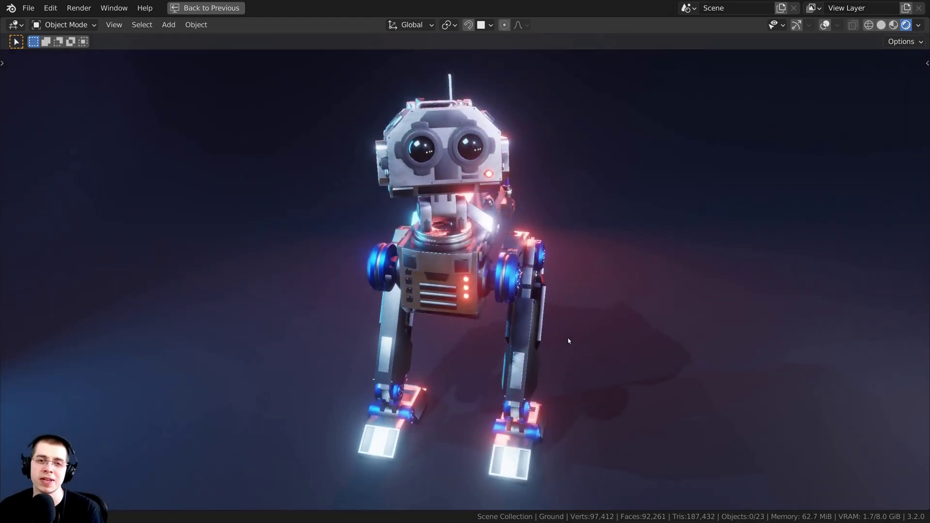
# Step: Restore the normal window layout, keep Eevee as the render engine, and enable Bloom in the render settings
pyautogui.hotkey('ctrl', 'alt', 'space')
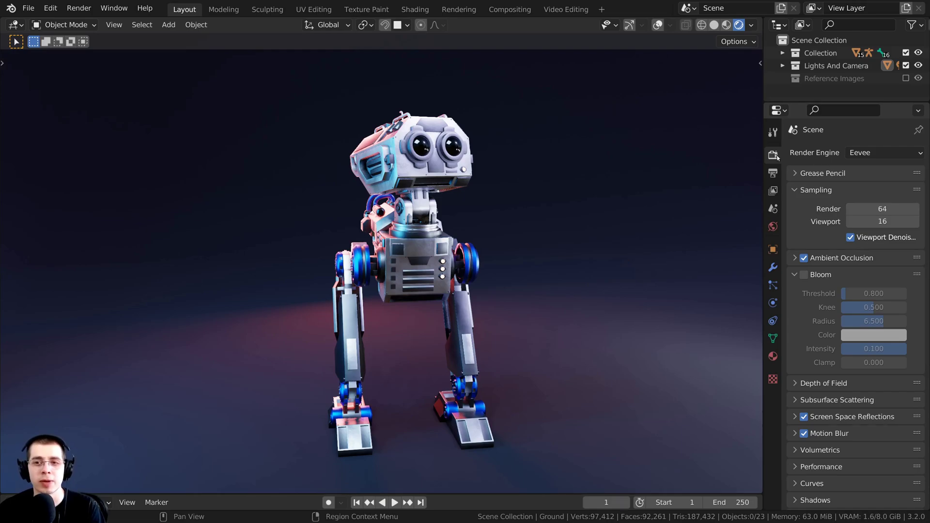
pyautogui.click(885, 156)
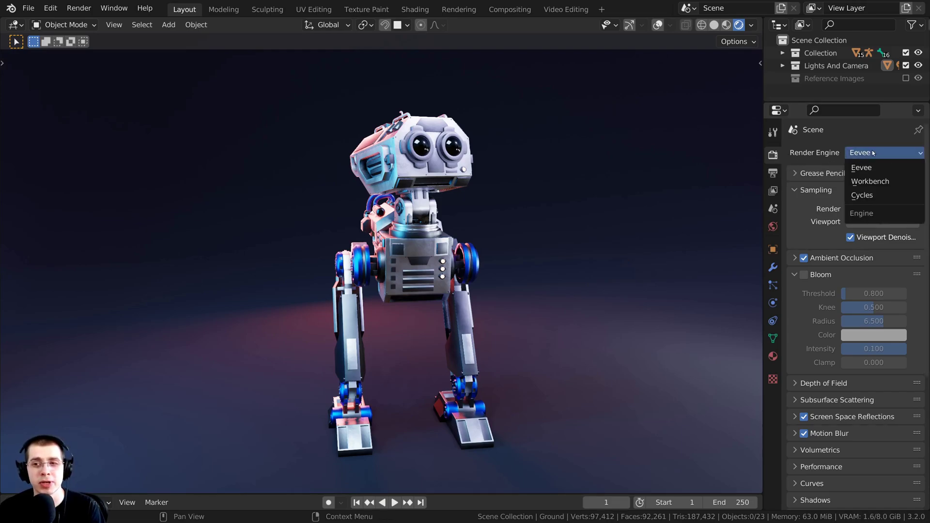
pyautogui.click(868, 154)
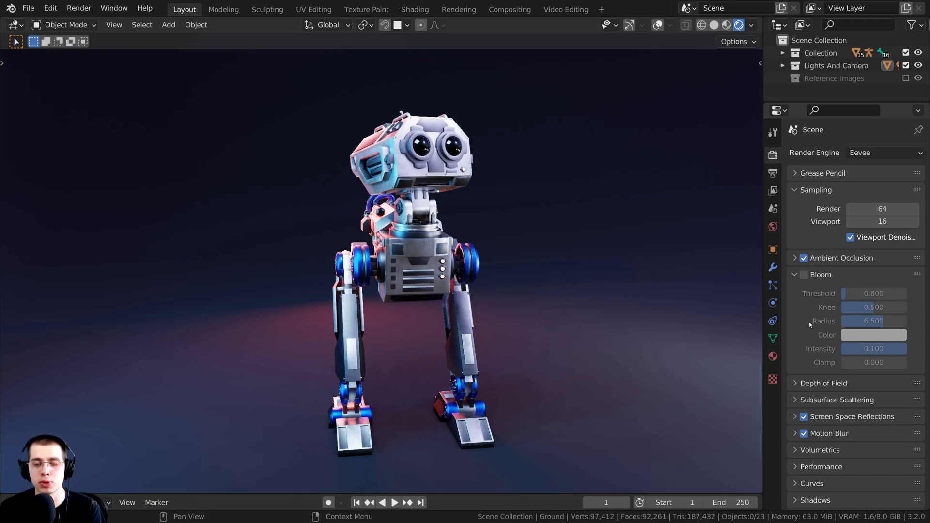
pyautogui.click(804, 274)
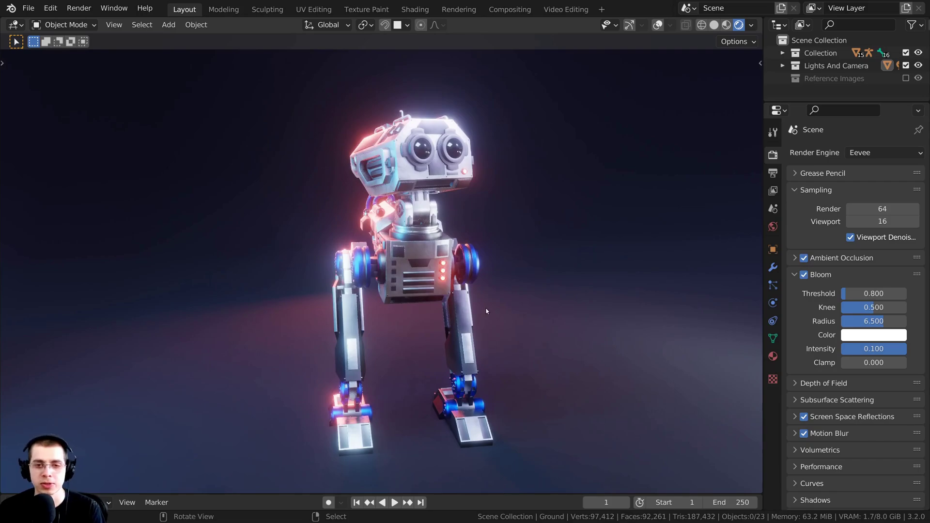
# Step: Display the 3D viewport in Rendered shading so that the bloom effect can be seen
pyautogui.press('z')
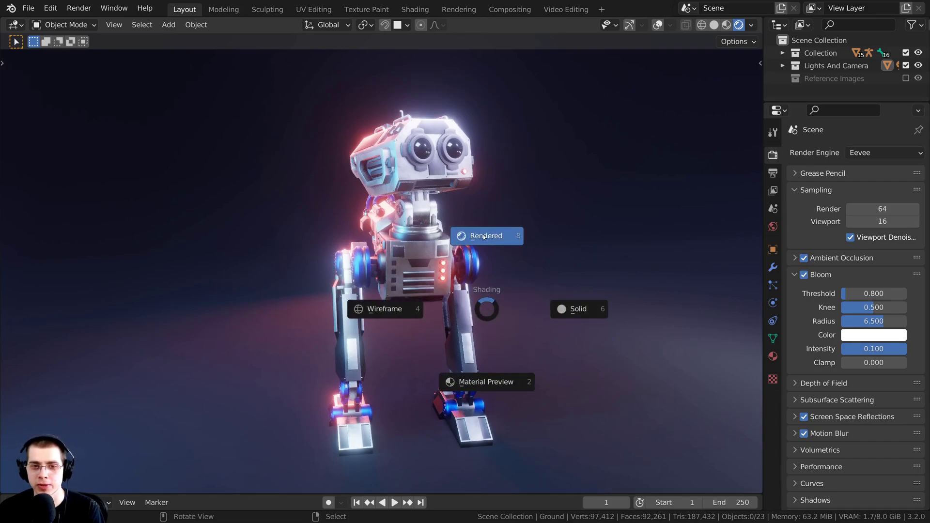
pyautogui.click(488, 180)
pyautogui.press('z')
pyautogui.click(488, 74)
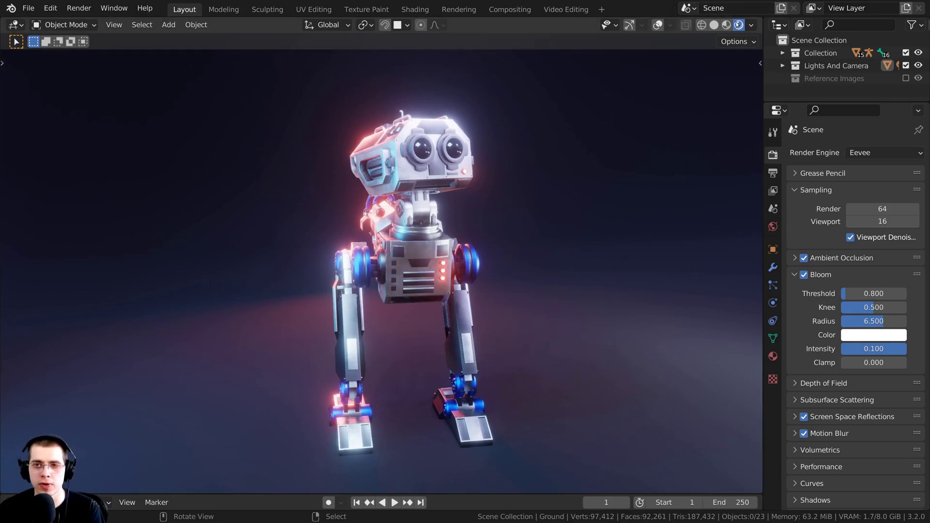
pyautogui.click(726, 25)
pyautogui.click(738, 25)
# Step: Examine the bloom glow around the red lights on the robot's chest from close up
pyautogui.moveTo(634, 114); pyautogui.dragTo(296, 276, button='middle')
pyautogui.scroll(3, 316, 261)
pyautogui.scroll(6, 376, 234)
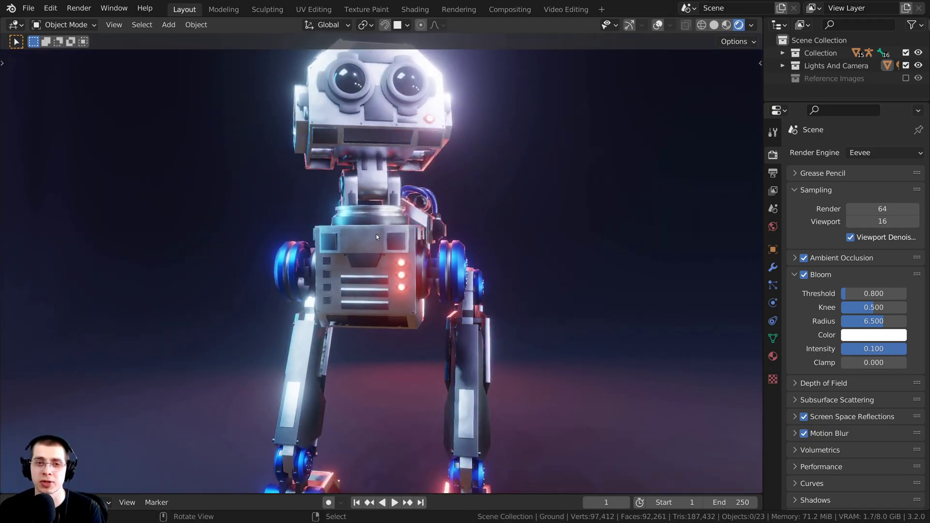
pyautogui.scroll(5, 420, 270)
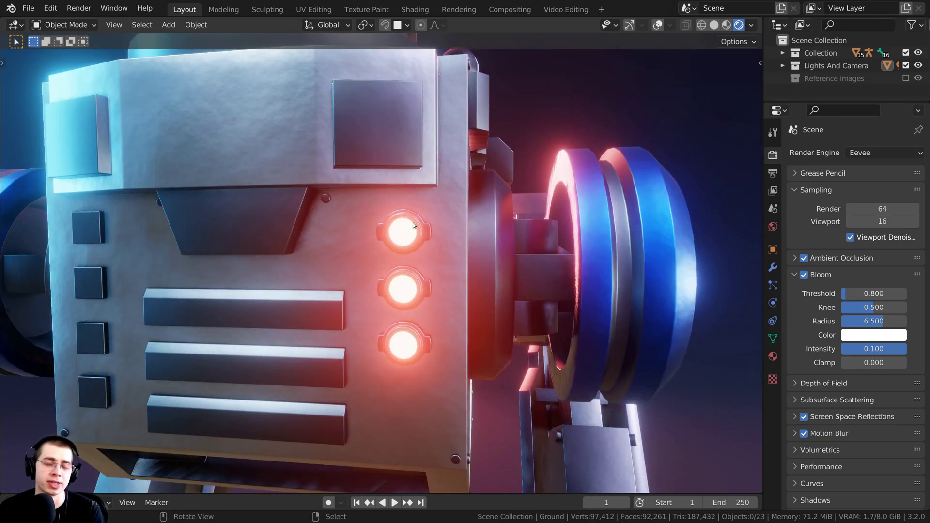
pyautogui.moveTo(416, 222); pyautogui.dragTo(397, 207, button='middle')
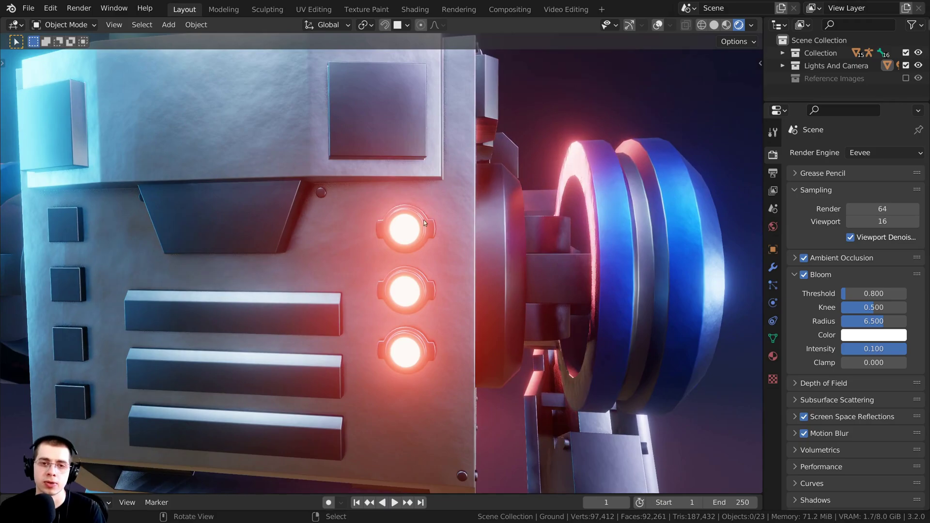
pyautogui.scroll(-2, 406, 226)
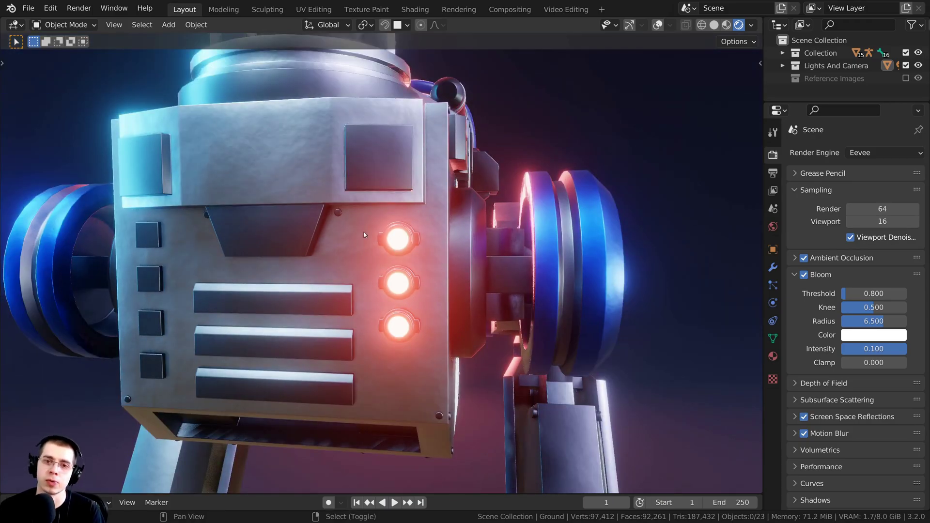
pyautogui.keyDown('shift'); pyautogui.moveTo(364, 231); pyautogui.dragTo(406, 320, button='middle'); pyautogui.keyUp('shift')
pyautogui.scroll(-2, 406, 321)
pyautogui.keyDown('shift'); pyautogui.moveTo(345, 106); pyautogui.dragTo(359, 283, button='middle'); pyautogui.keyUp('shift')
pyautogui.scroll(-7, 359, 284)
# Step: Show the viewport overlays, add a UV sphere, and place it in the air beside the robot's head
pyautogui.hotkey('shift', 'alt', 'z')
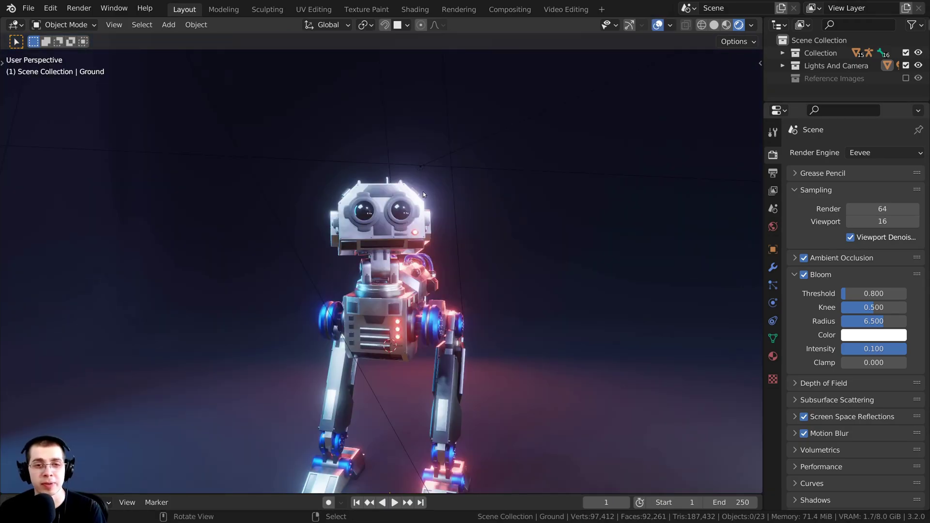
pyautogui.hotkey('shift', 'a')
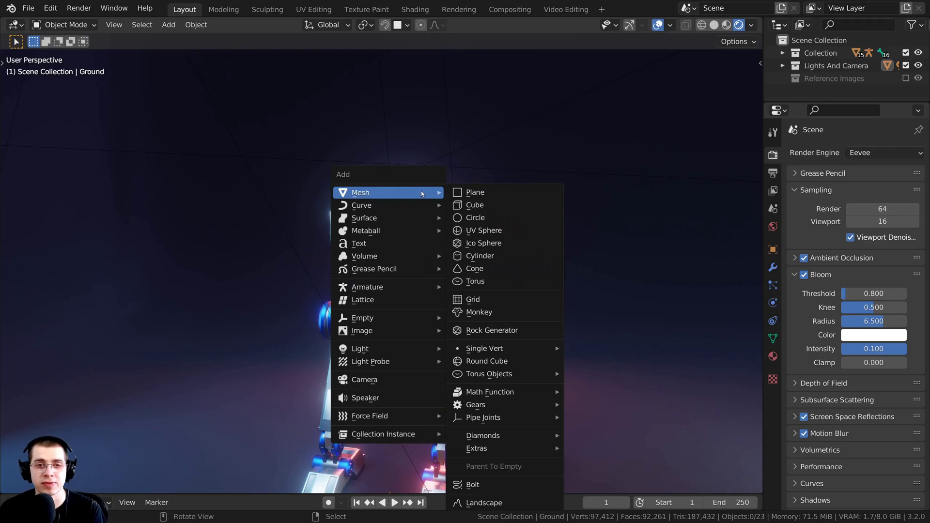
pyautogui.click(495, 231)
pyautogui.press('g')
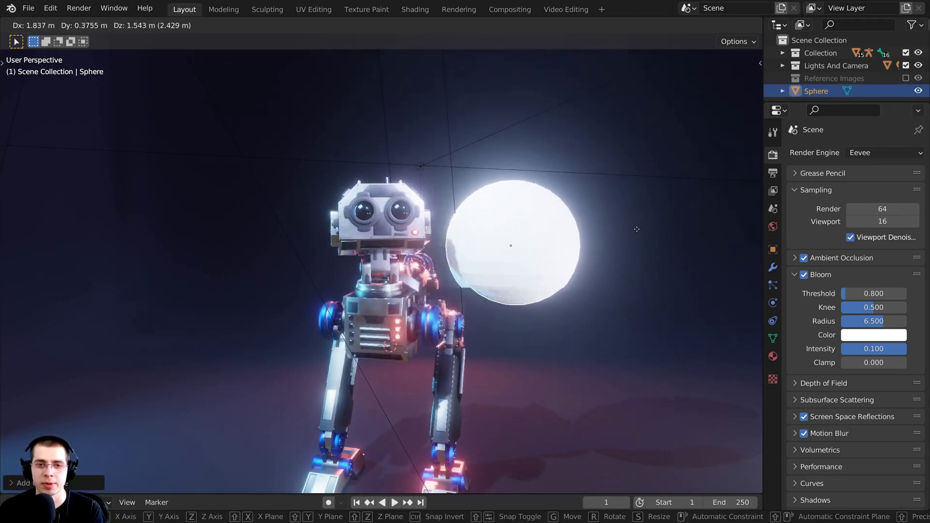
pyautogui.click(674, 179)
pyautogui.press('KP_Decimal')
# Step: Give the sphere a new material and change its surface shader to Emission
pyautogui.click(772, 356)
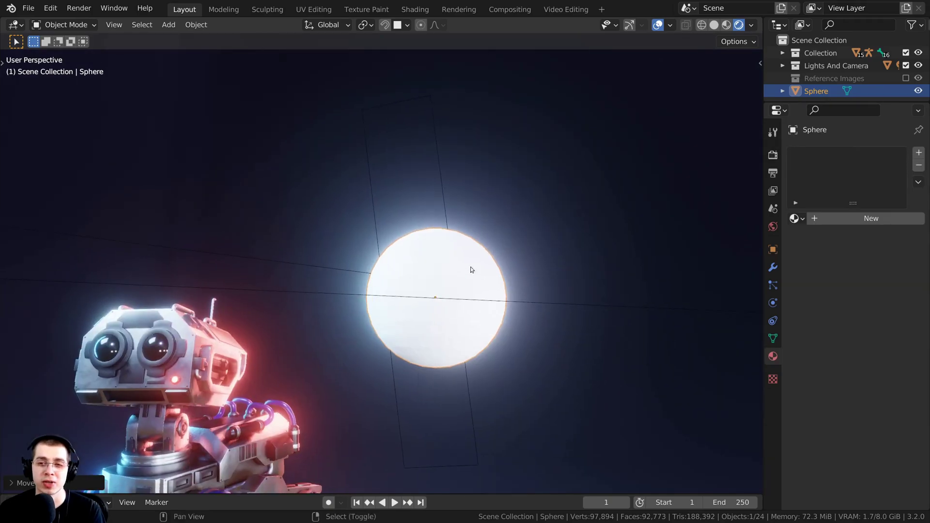
pyautogui.moveTo(532, 252); pyautogui.dragTo(449, 175, button='middle')
pyautogui.moveTo(401, 343); pyautogui.dragTo(406, 195, button='middle')
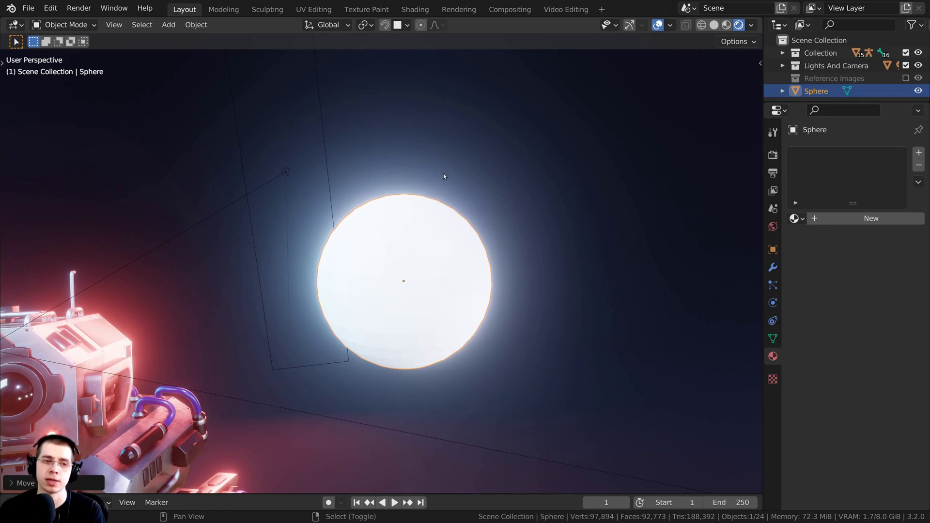
pyautogui.keyDown('shift'); pyautogui.moveTo(443, 173); pyautogui.dragTo(456, 174, button='middle'); pyautogui.keyUp('shift')
pyautogui.moveTo(410, 230); pyautogui.dragTo(415, 225, button='middle')
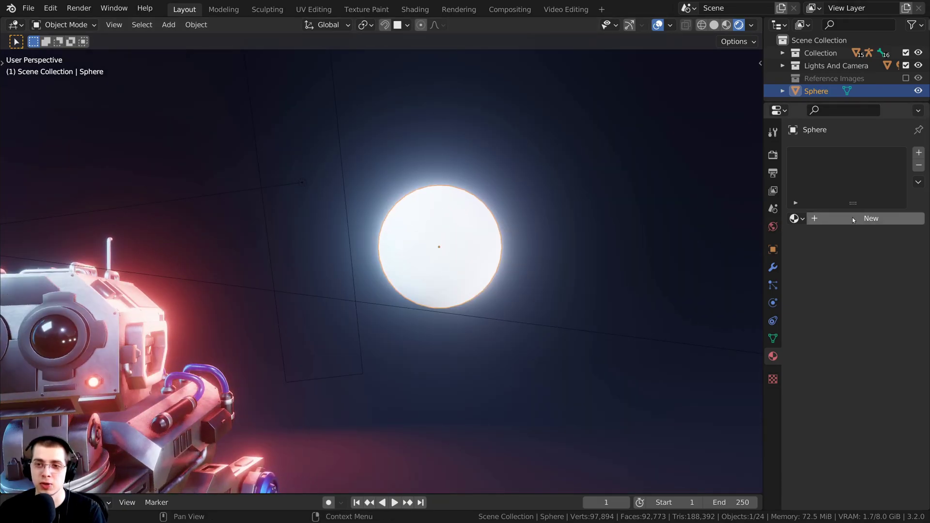
pyautogui.click(821, 222)
pyautogui.moveTo(763, 203); pyautogui.dragTo(712, 199)
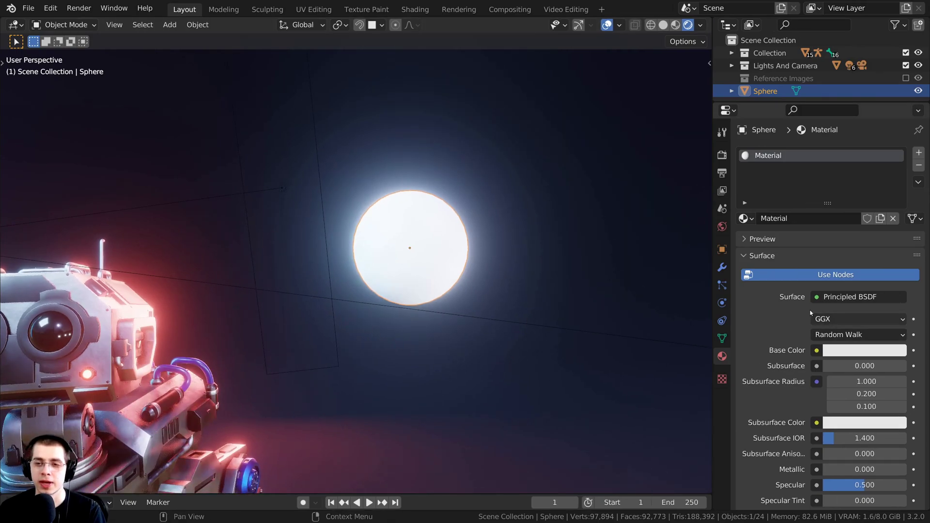
pyautogui.click(831, 300)
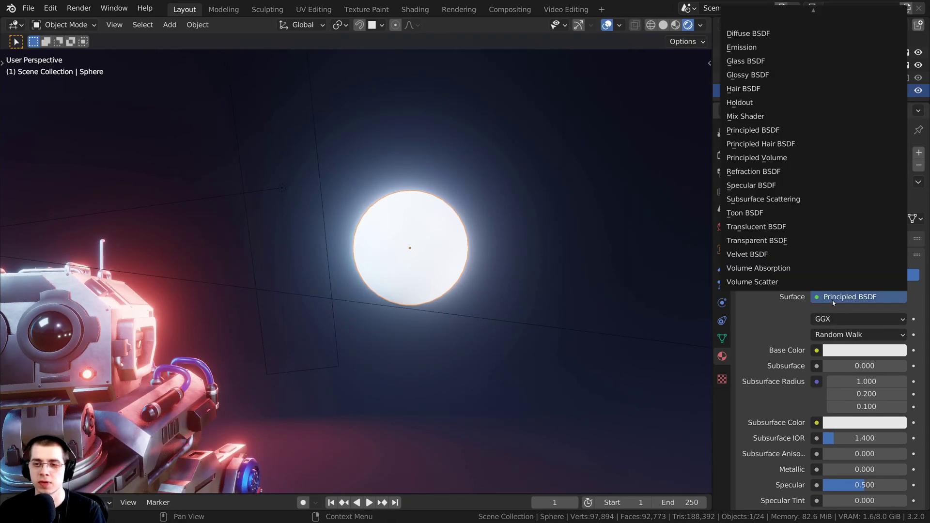
pyautogui.click(756, 49)
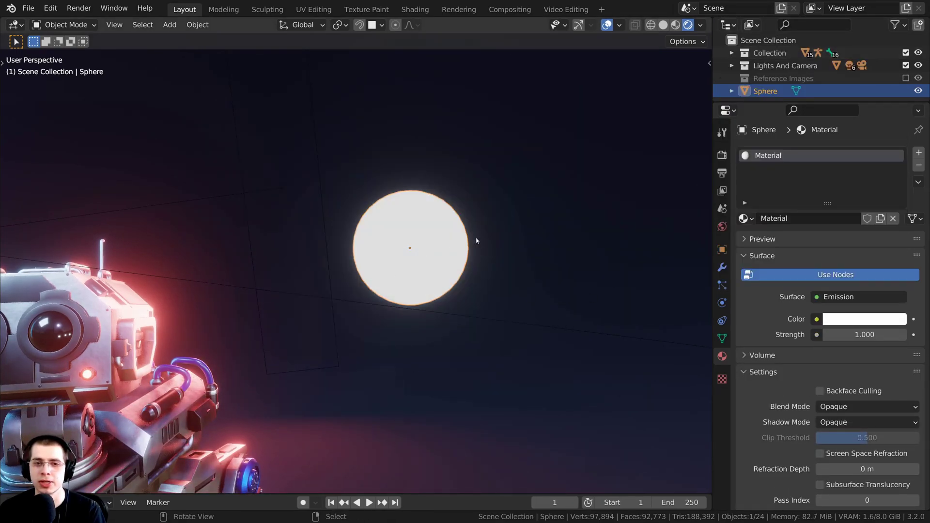
# Step: Move the glowing sphere closer to the robot's head
pyautogui.moveTo(476, 241); pyautogui.dragTo(429, 252, button='middle')
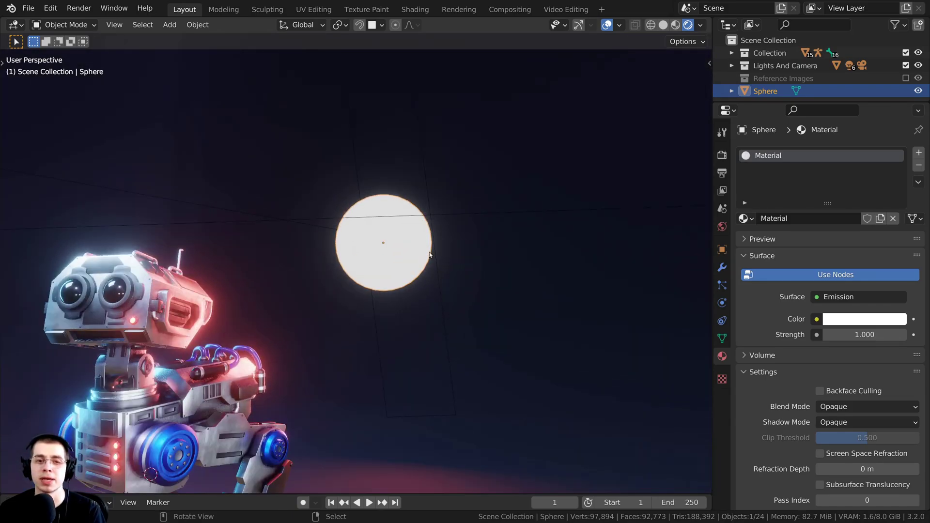
pyautogui.press('g')
pyautogui.click(323, 233)
pyautogui.moveTo(324, 234); pyautogui.dragTo(484, 327, button='middle')
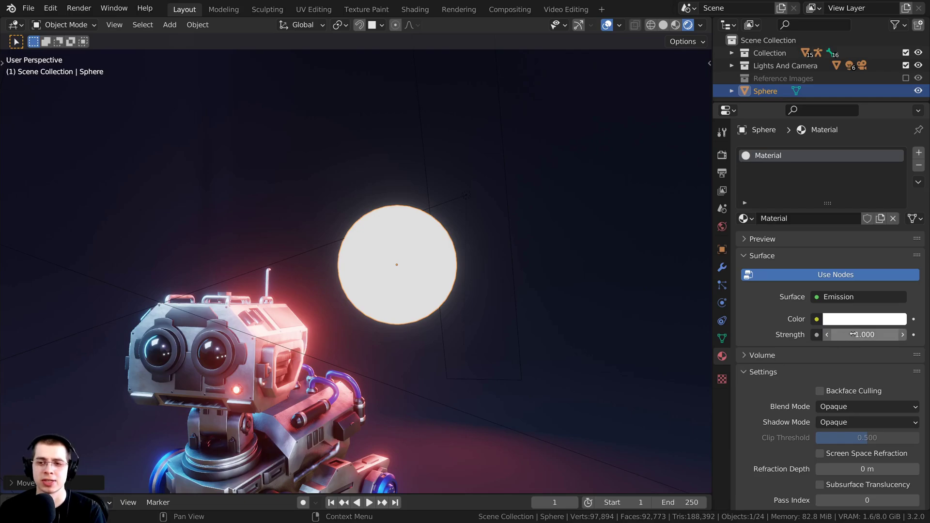
# Step: Raise the sphere's emission strength to 139.3 and reposition the sphere beside the robot's head with overlays hidden
pyautogui.moveTo(845, 336); pyautogui.dragTo(889, 336)
pyautogui.moveTo(585, 310); pyautogui.dragTo(557, 306, button='middle')
pyautogui.scroll(5, 443, 251)
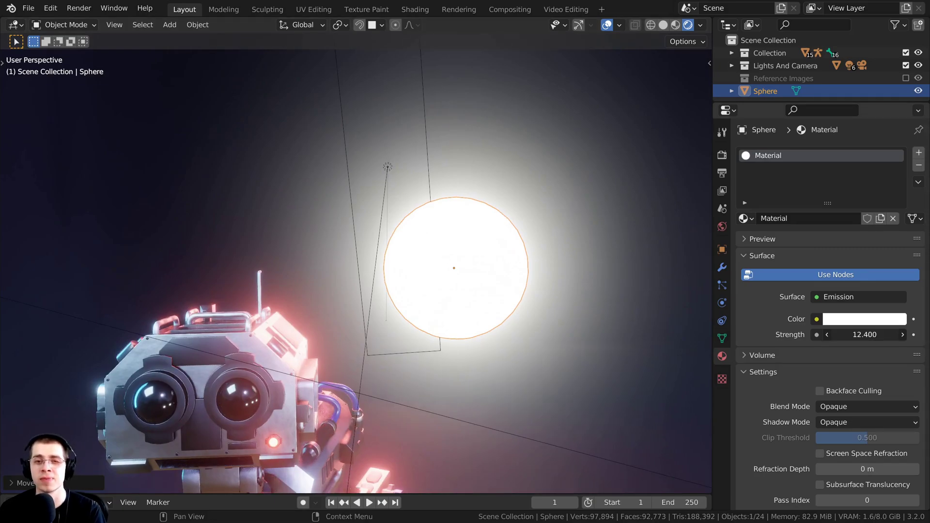
pyautogui.moveTo(834, 335); pyautogui.dragTo(896, 335)
pyautogui.scroll(-4, 654, 319)
pyautogui.moveTo(831, 335); pyautogui.dragTo(924, 334)
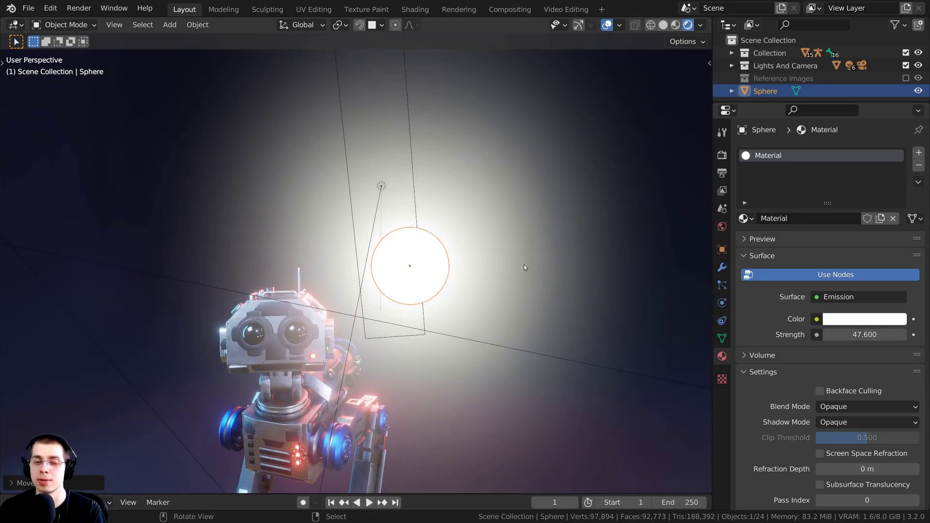
pyautogui.moveTo(459, 258); pyautogui.dragTo(455, 245, button='middle')
pyautogui.moveTo(859, 335)
pyautogui.mouseDown()
pyautogui.moveTo(825, 334)
pyautogui.moveTo(872, 334)
pyautogui.mouseUp()
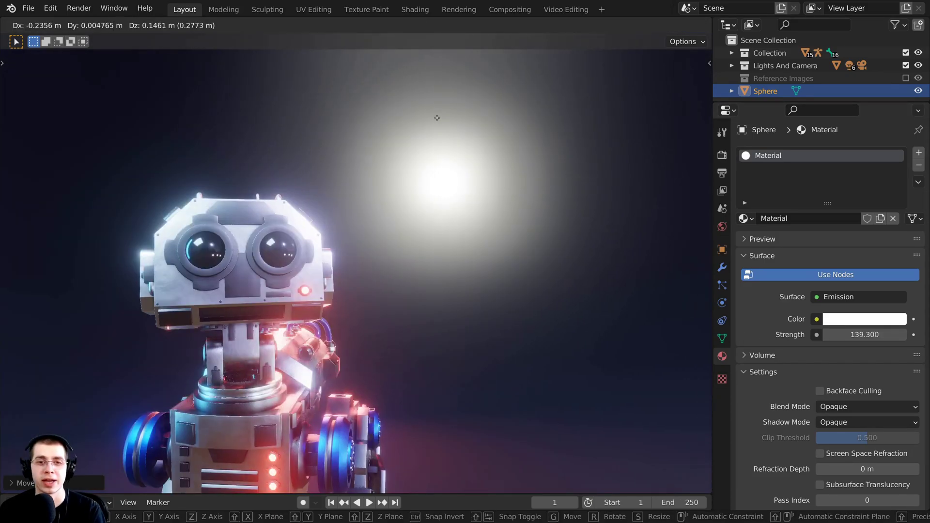
pyautogui.click(448, 166)
pyautogui.moveTo(448, 164); pyautogui.dragTo(450, 177, button='middle')
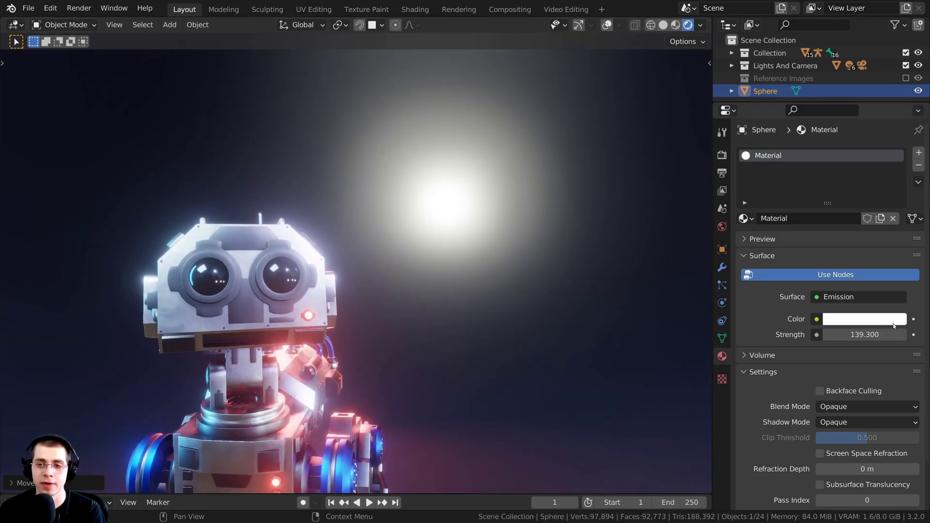
# Step: Set the sphere's emission color to pale pink (hue 0.007, saturation 0.504) and scale the sphere up
pyautogui.click(839, 321)
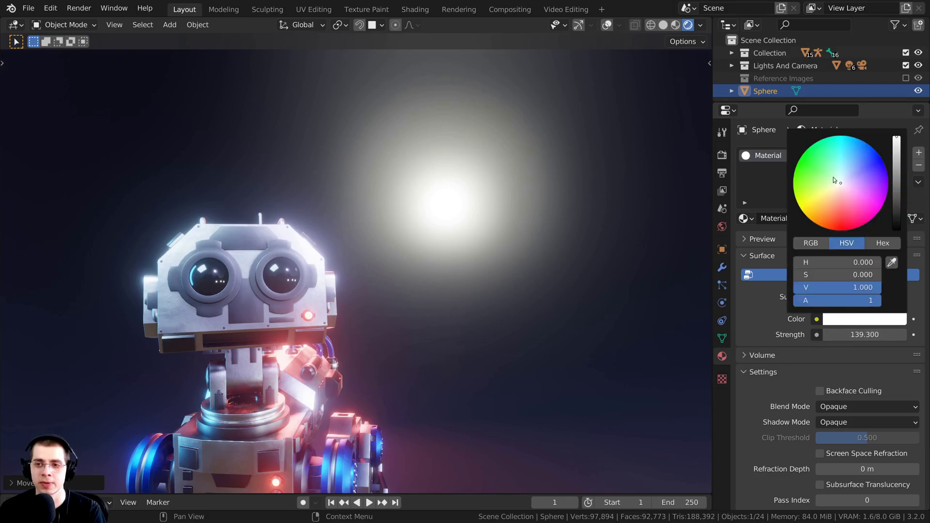
pyautogui.moveTo(835, 178); pyautogui.dragTo(841, 197)
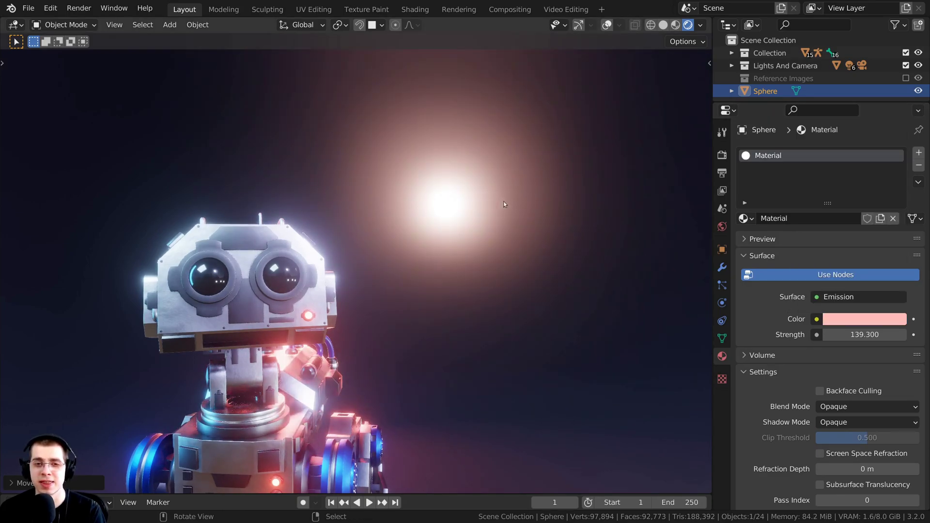
pyautogui.press('s')
pyautogui.click(546, 216)
pyautogui.moveTo(526, 196); pyautogui.dragTo(436, 100, button='middle')
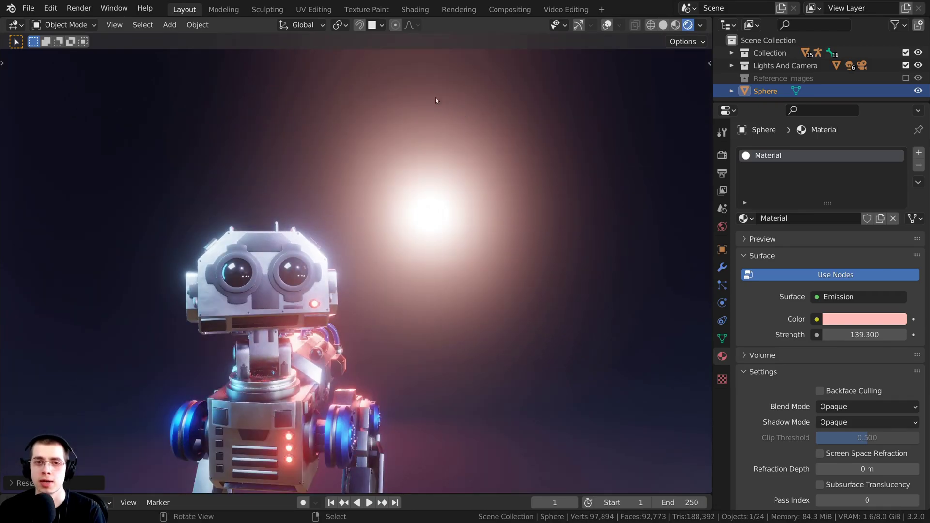
# Step: Change the sphere's emission color to violet (hue 0.683, saturation 1) and lower the emission strength to 14.2
pyautogui.click(855, 322)
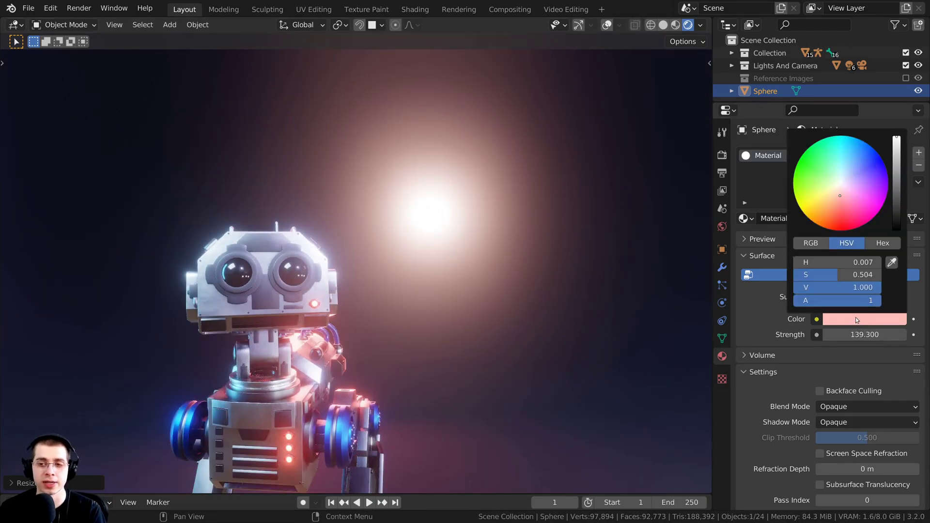
pyautogui.moveTo(862, 168)
pyautogui.mouseDown()
pyautogui.moveTo(876, 150)
pyautogui.moveTo(855, 138)
pyautogui.moveTo(802, 155)
pyautogui.moveTo(797, 201)
pyautogui.moveTo(833, 230)
pyautogui.moveTo(886, 193)
pyautogui.moveTo(886, 174)
pyautogui.mouseUp()
pyautogui.keyDown('shift'); pyautogui.moveTo(522, 208); pyautogui.dragTo(491, 250, button='middle'); pyautogui.keyUp('shift')
pyautogui.scroll(4, 484, 235)
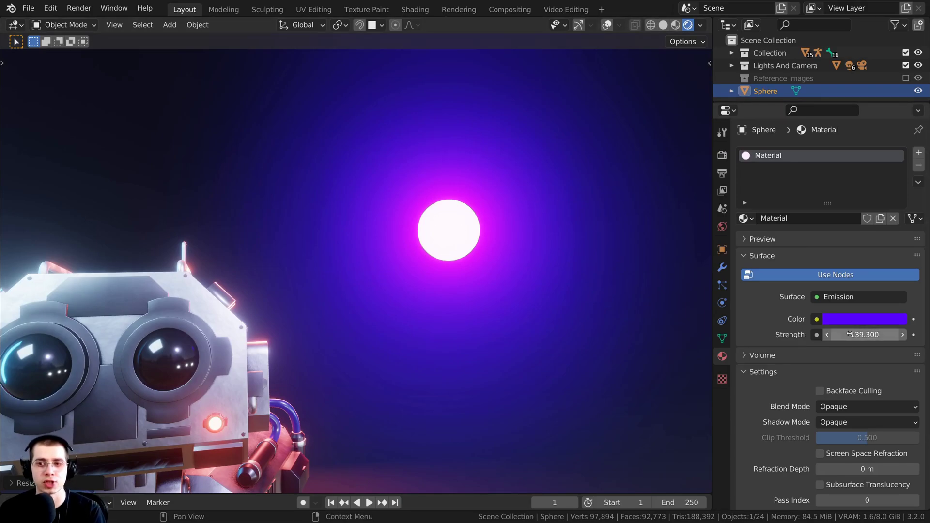
pyautogui.moveTo(861, 340); pyautogui.dragTo(836, 334)
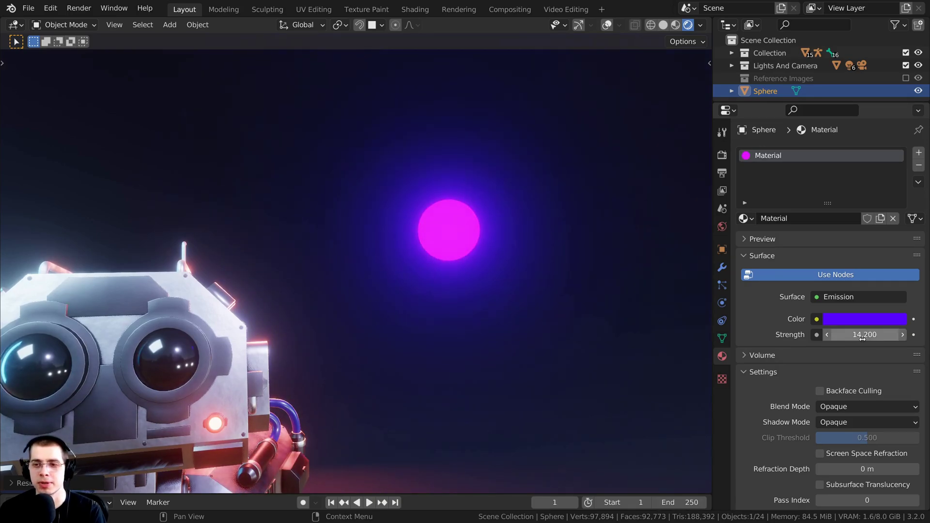
# Step: Change the sphere's emission color to a saturated blue and show the scene's render settings
pyautogui.click(863, 320)
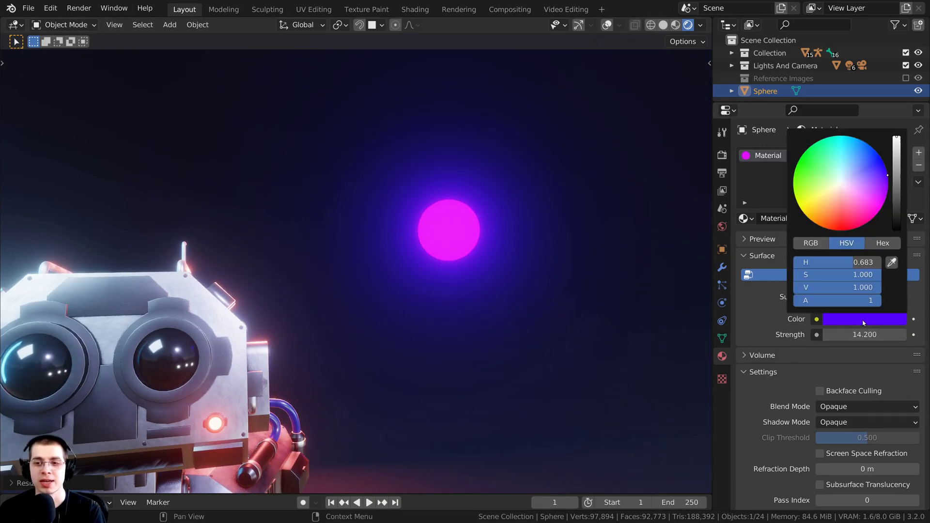
pyautogui.click(893, 169)
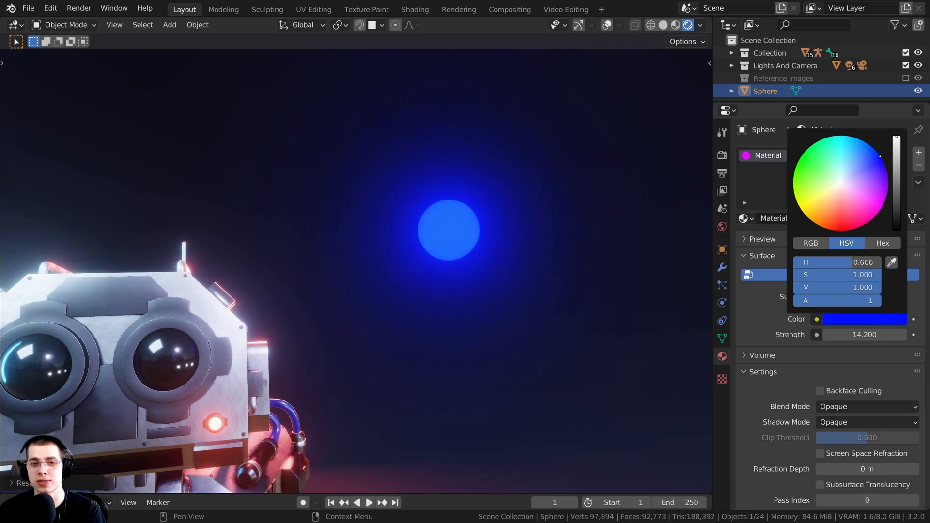
pyautogui.click(879, 317)
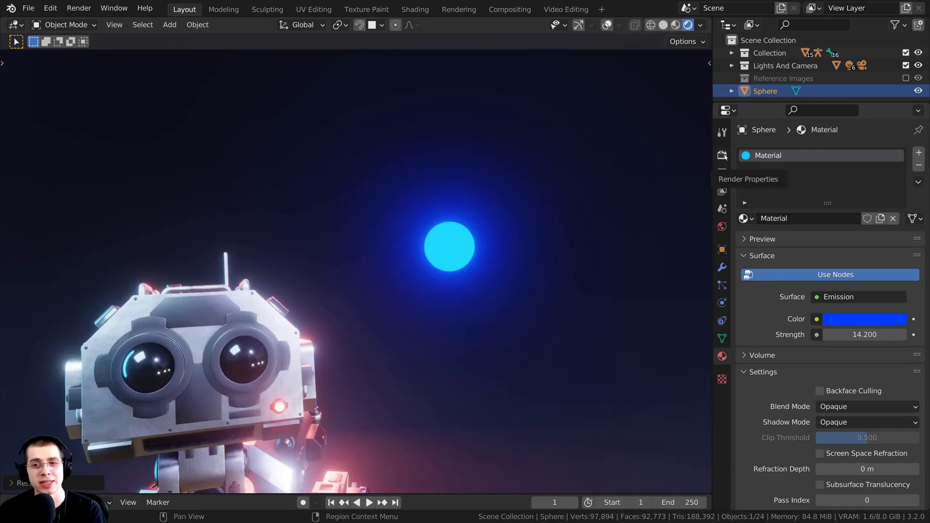
pyautogui.click(722, 155)
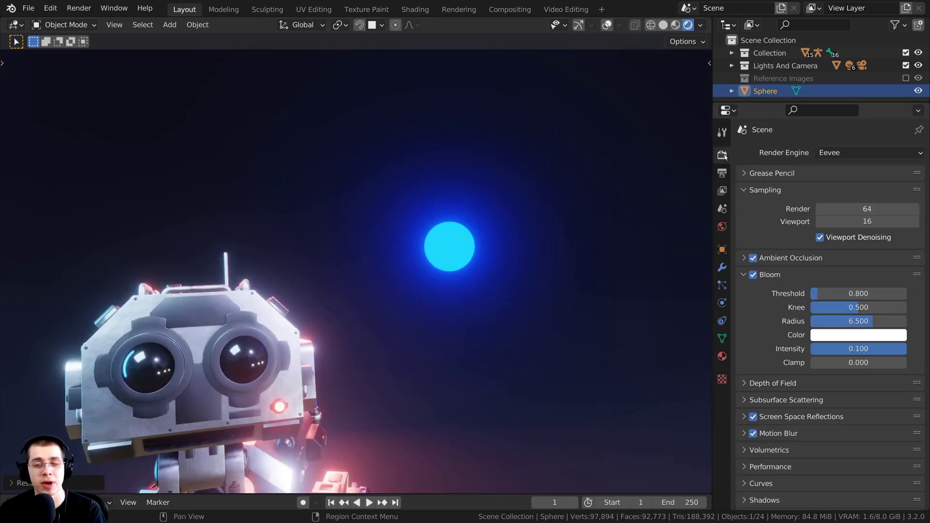
# Step: Collapse the Sampling settings, enlarge the properties editor and split it in two, showing the sphere's material settings below the render settings
pyautogui.click(744, 190)
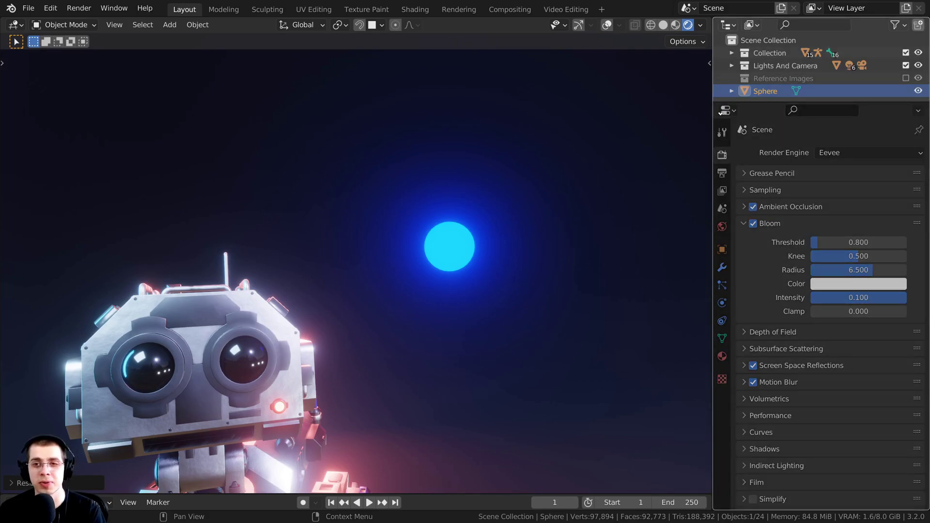
pyautogui.moveTo(725, 43); pyautogui.dragTo(727, 42)
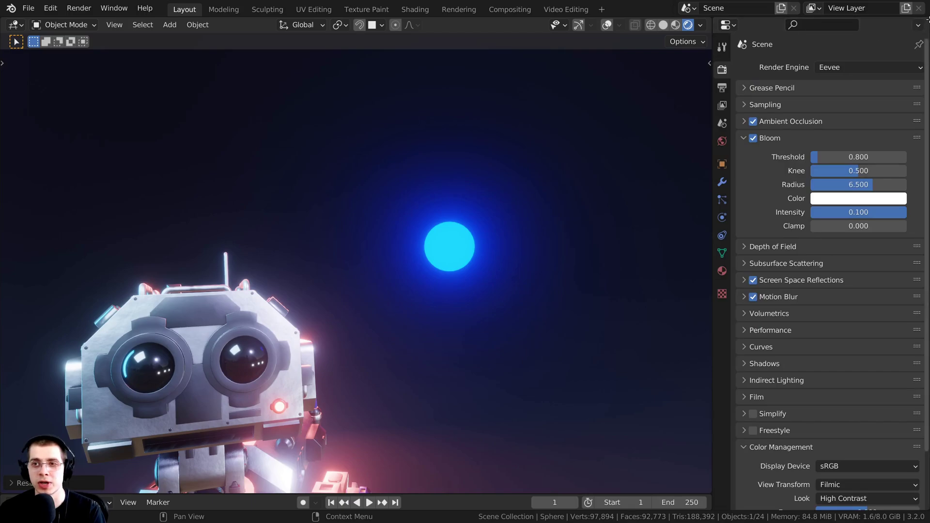
pyautogui.moveTo(925, 20); pyautogui.dragTo(756, 278)
pyautogui.scroll(-3, 727, 414)
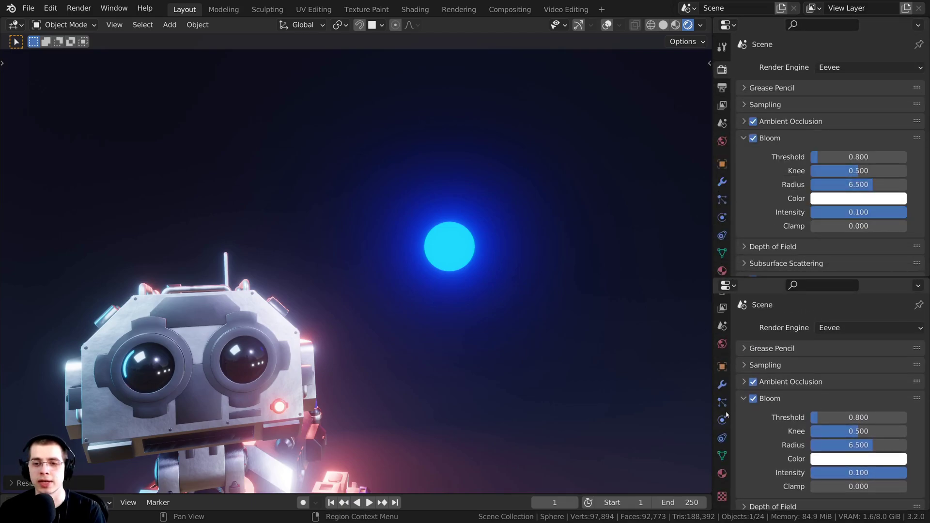
pyautogui.click(721, 474)
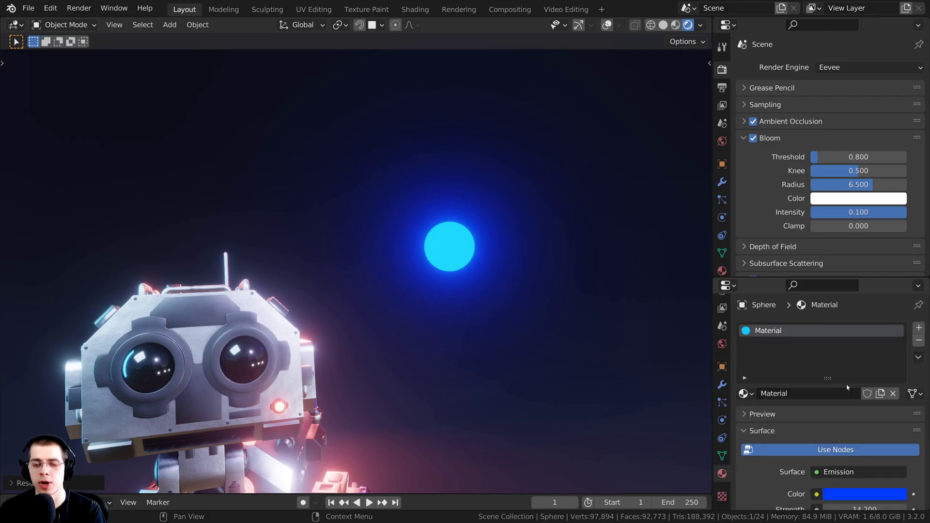
pyautogui.scroll(-1, 799, 150)
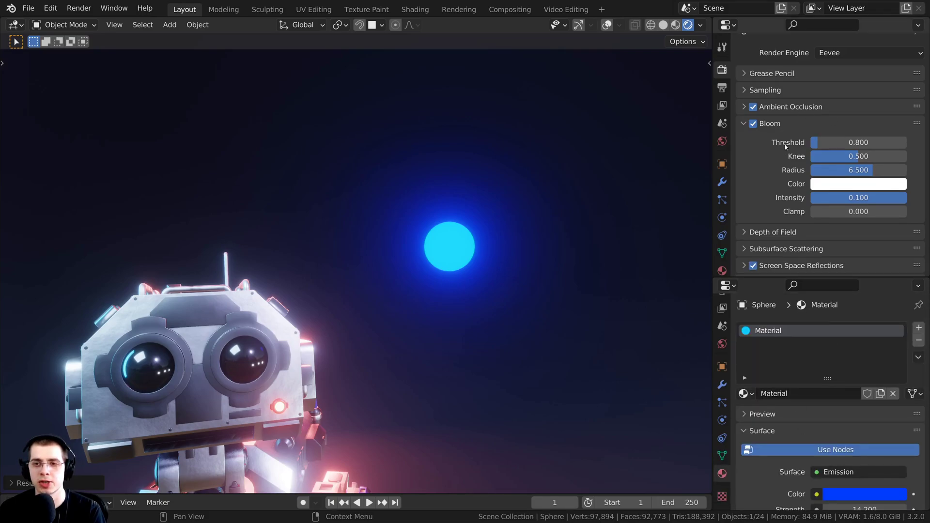
pyautogui.scroll(1, 784, 144)
pyautogui.scroll(-1, 794, 143)
pyautogui.scroll(1, 818, 143)
pyautogui.scroll(-1, 813, 169)
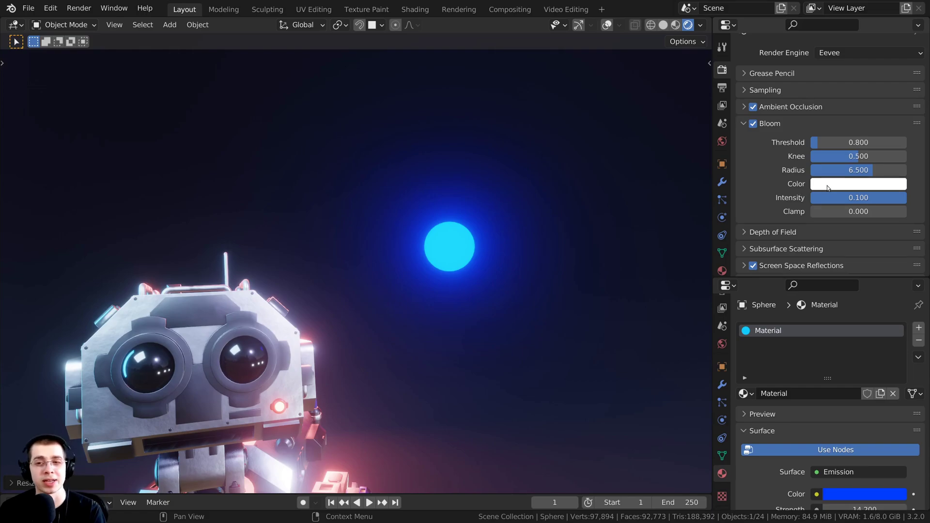
# Step: Set the Bloom color to saturated yellow (hue 0.181, saturation 1) and inspect the glow on the robot and sphere
pyautogui.click(827, 186)
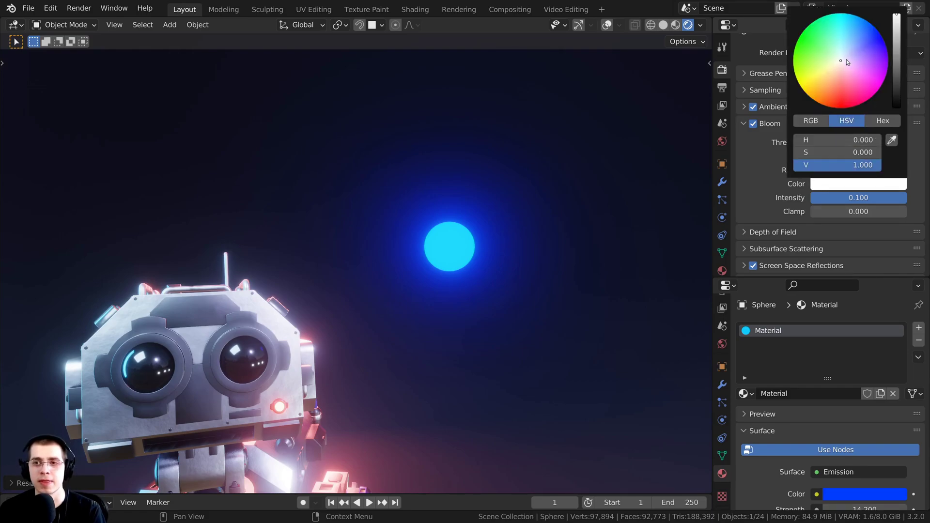
pyautogui.moveTo(839, 64); pyautogui.dragTo(823, 73)
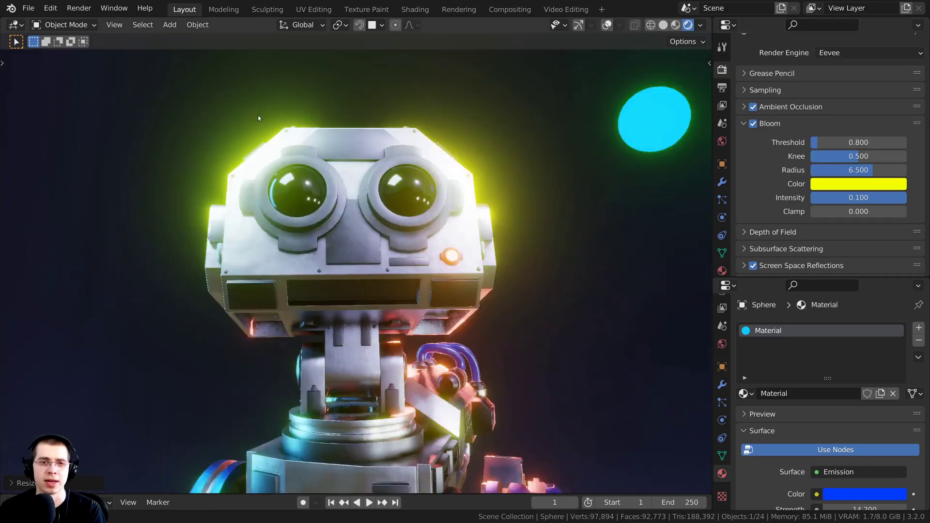
pyautogui.moveTo(422, 303); pyautogui.dragTo(429, 235, button='middle')
pyautogui.moveTo(371, 325); pyautogui.dragTo(334, 342, button='middle')
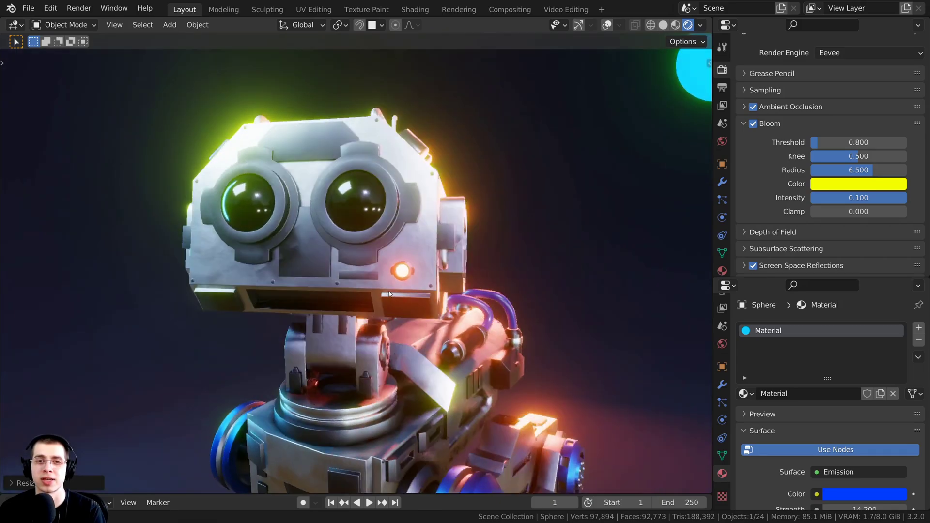
pyautogui.keyDown('shift'); pyautogui.moveTo(634, 194); pyautogui.dragTo(502, 278, button='middle'); pyautogui.keyUp('shift')
pyautogui.moveTo(513, 193); pyautogui.dragTo(450, 242, button='middle')
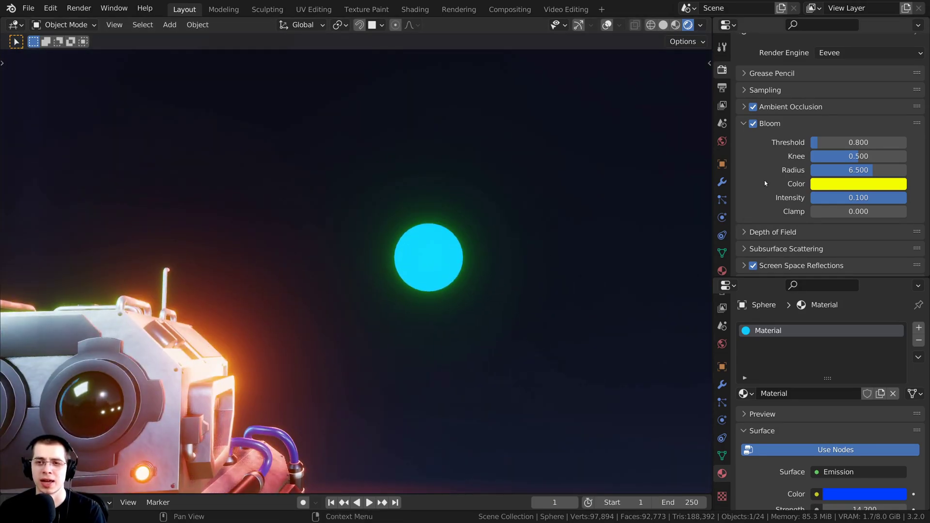
# Step: Raise the sphere's emission strength to 104.5 and shift its emission color to blue with hue 0.654
pyautogui.scroll(-2, 849, 494)
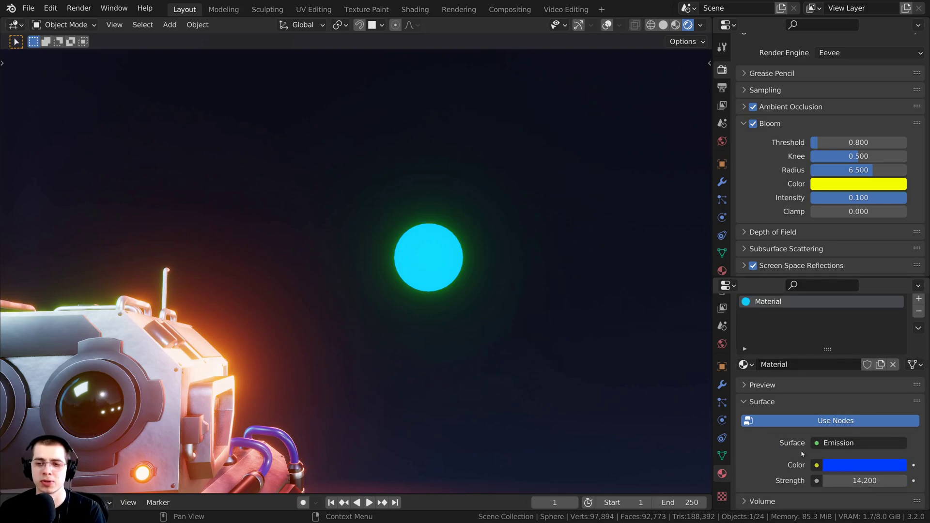
pyautogui.moveTo(859, 479)
pyautogui.mouseDown()
pyautogui.moveTo(892, 480)
pyautogui.moveTo(866, 479)
pyautogui.mouseUp()
pyautogui.click(852, 465)
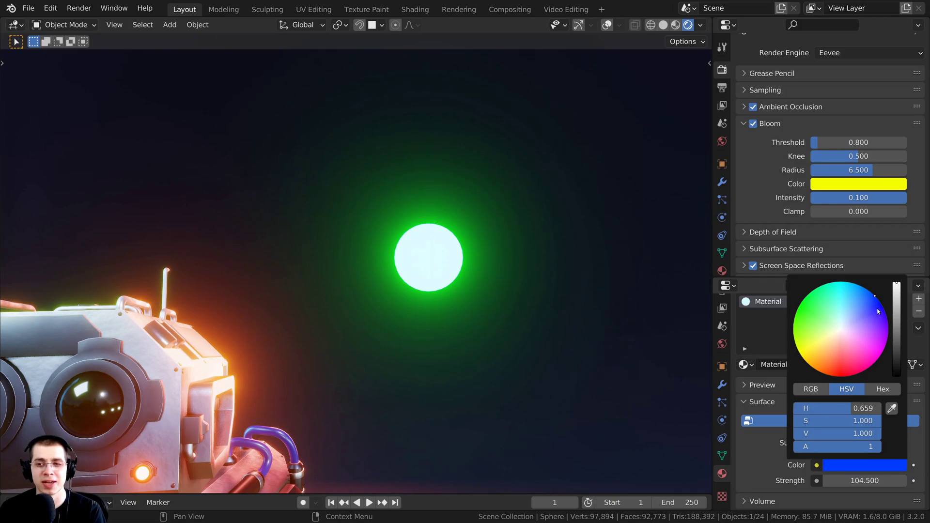
pyautogui.click(872, 293)
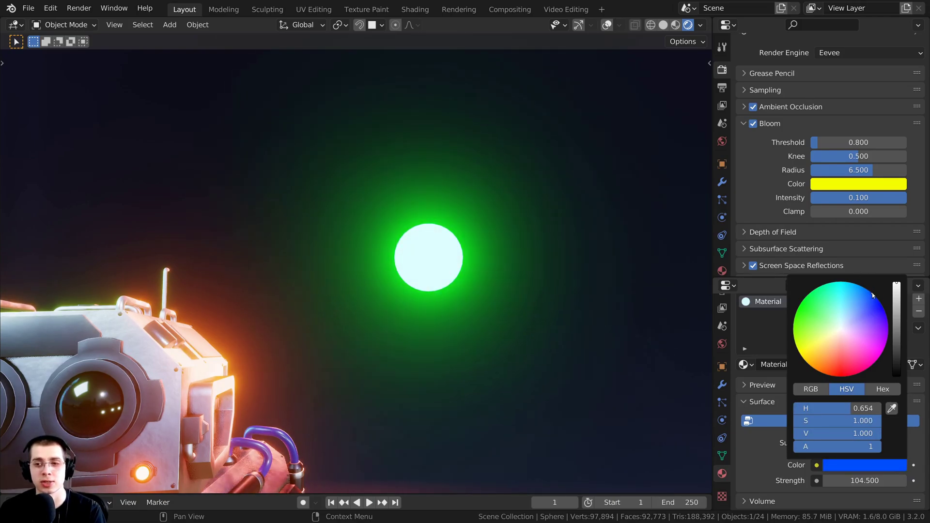
# Step: Reposition the glowing sphere in the open space beside the robot's head
pyautogui.click(826, 183)
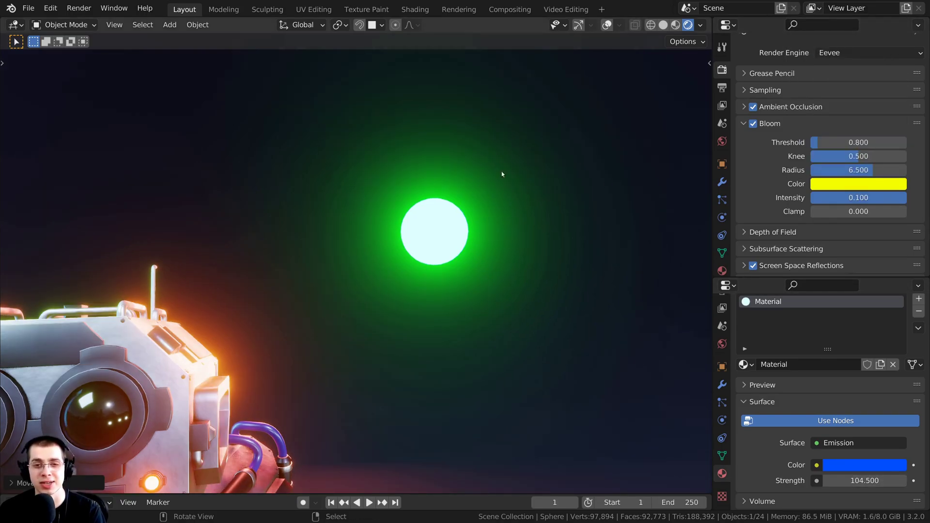
pyautogui.press('g')
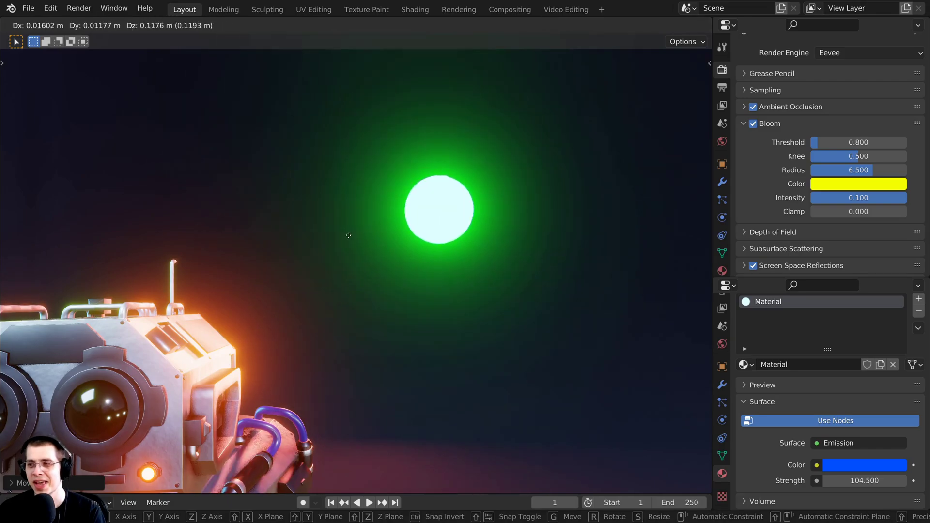
pyautogui.click(374, 255)
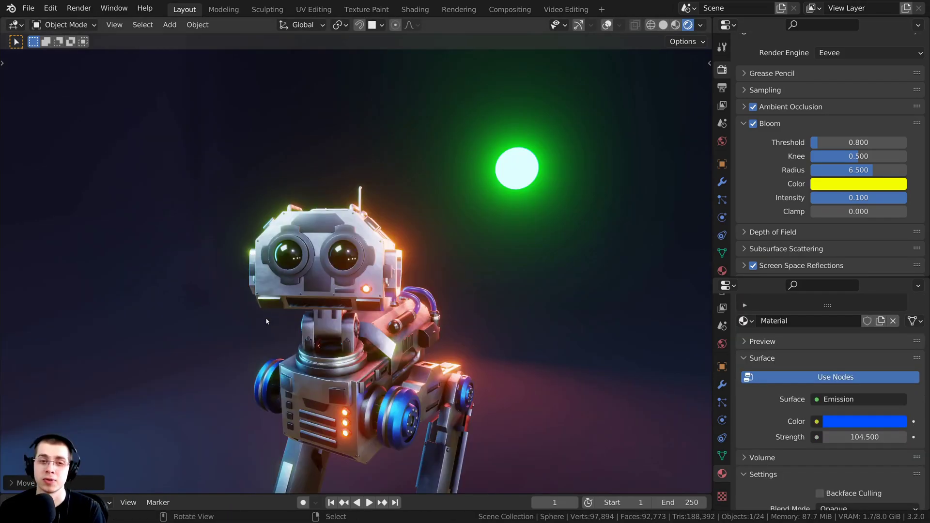
# Step: Set the Bloom color to near-white (hue 0.093, saturation 0.061) and inspect the glow on the robot and sphere
pyautogui.scroll(5, 583, 187)
pyautogui.keyDown('shift'); pyautogui.moveTo(350, 316); pyautogui.dragTo(340, 268, button='middle'); pyautogui.keyUp('shift')
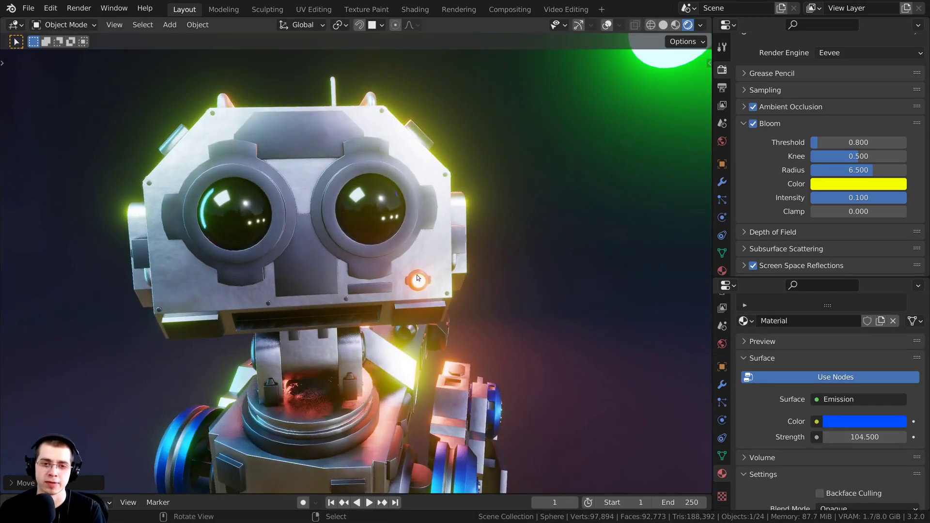
pyautogui.moveTo(547, 170); pyautogui.dragTo(390, 222, button='middle')
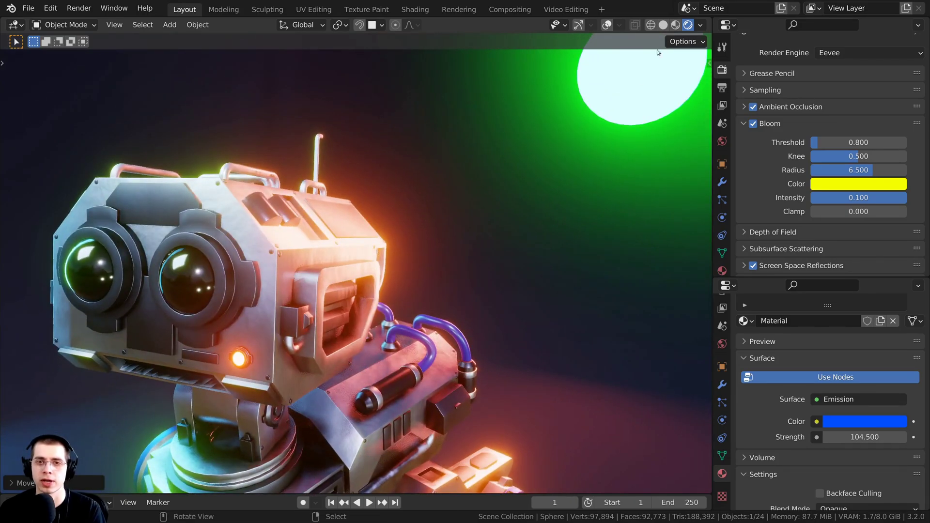
pyautogui.keyDown('shift'); pyautogui.moveTo(657, 49); pyautogui.dragTo(617, 117, button='middle'); pyautogui.keyUp('shift')
pyautogui.keyDown('shift'); pyautogui.moveTo(579, 158); pyautogui.dragTo(566, 204, button='middle'); pyautogui.keyUp('shift')
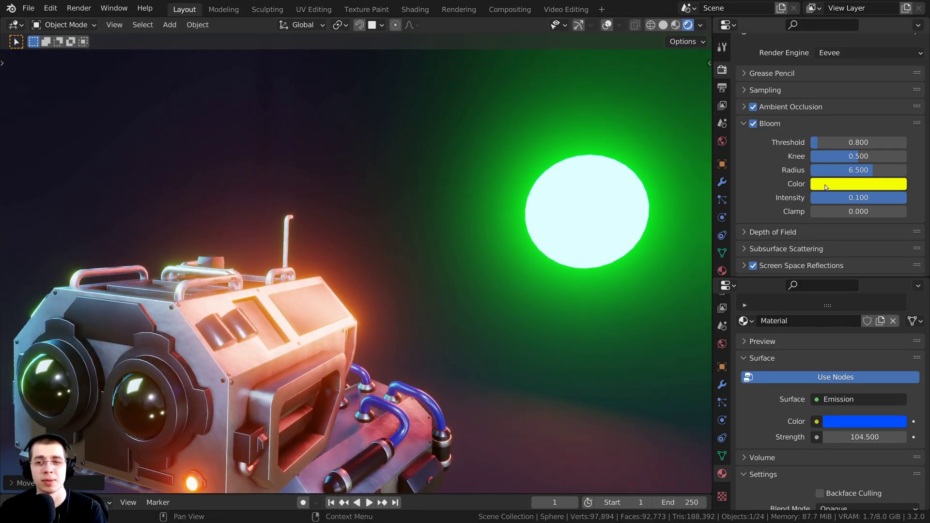
pyautogui.click(826, 188)
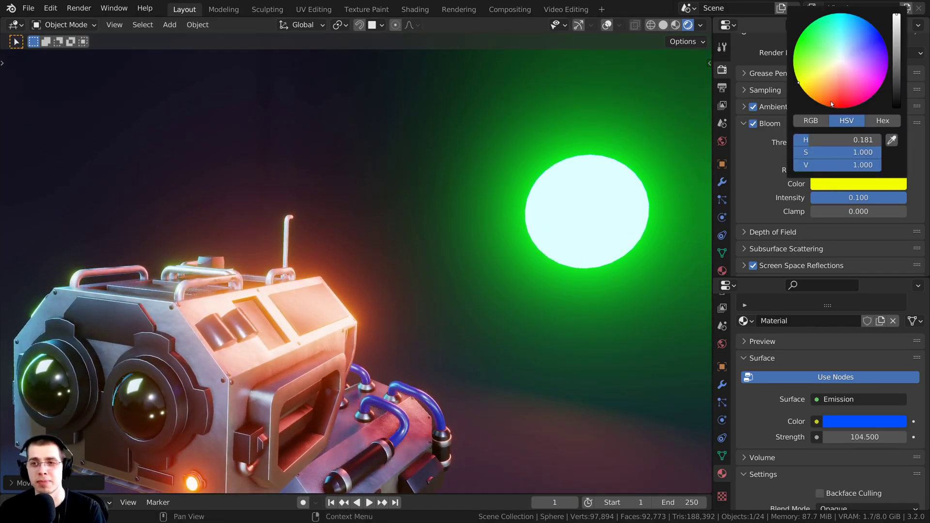
pyautogui.click(842, 64)
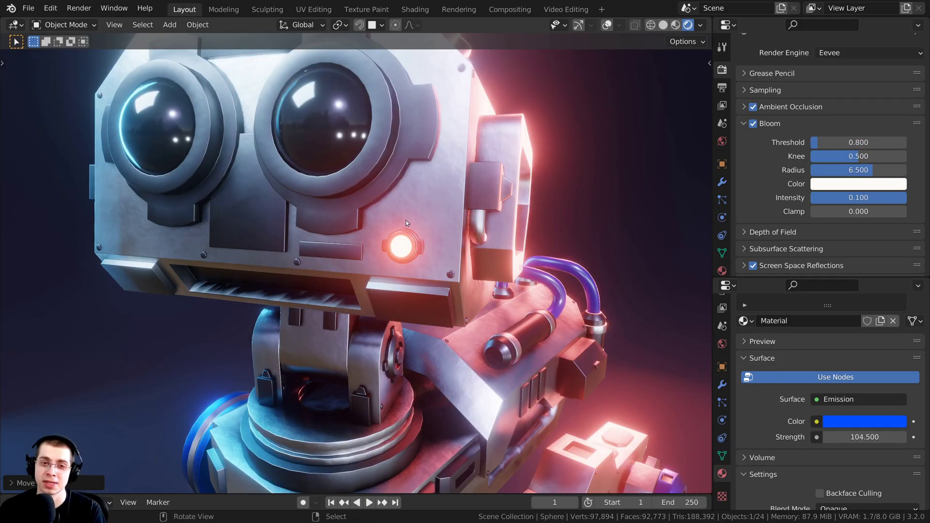
pyautogui.scroll(-5, 407, 223)
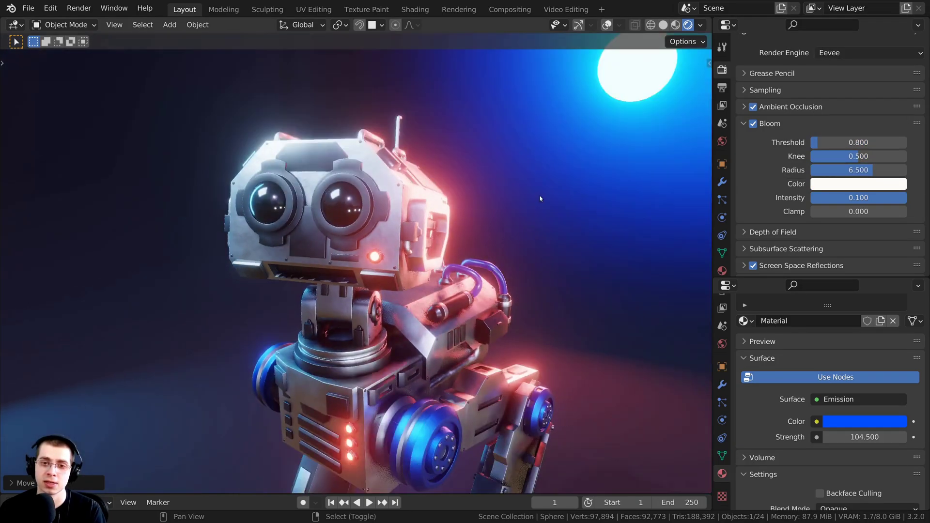
pyautogui.keyDown('shift'); pyautogui.moveTo(629, 66); pyautogui.dragTo(446, 226, button='middle'); pyautogui.keyUp('shift')
pyautogui.keyDown('shift'); pyautogui.moveTo(387, 273); pyautogui.dragTo(514, 260, button='middle'); pyautogui.keyUp('shift')
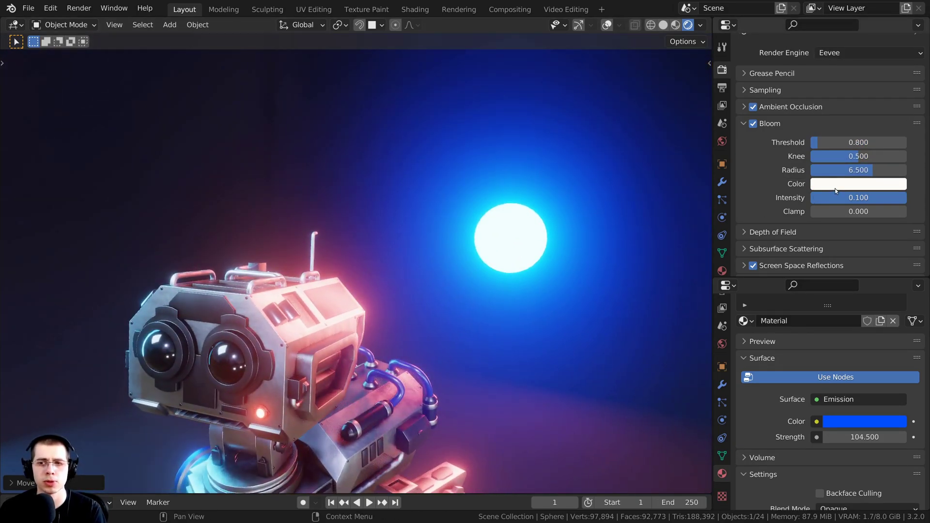
pyautogui.moveTo(629, 189); pyautogui.dragTo(481, 238, button='middle')
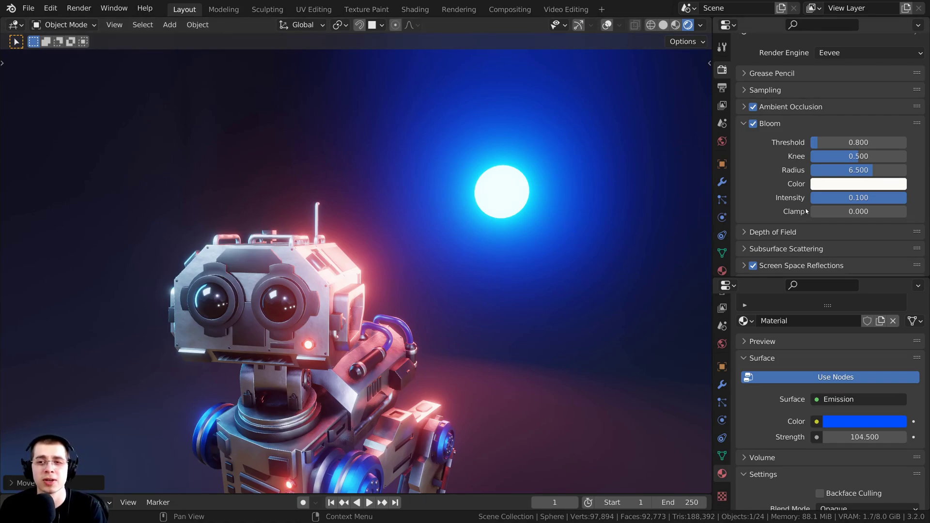
# Step: Set the Bloom color to pure red and the sphere's emission color to white
pyautogui.click(832, 188)
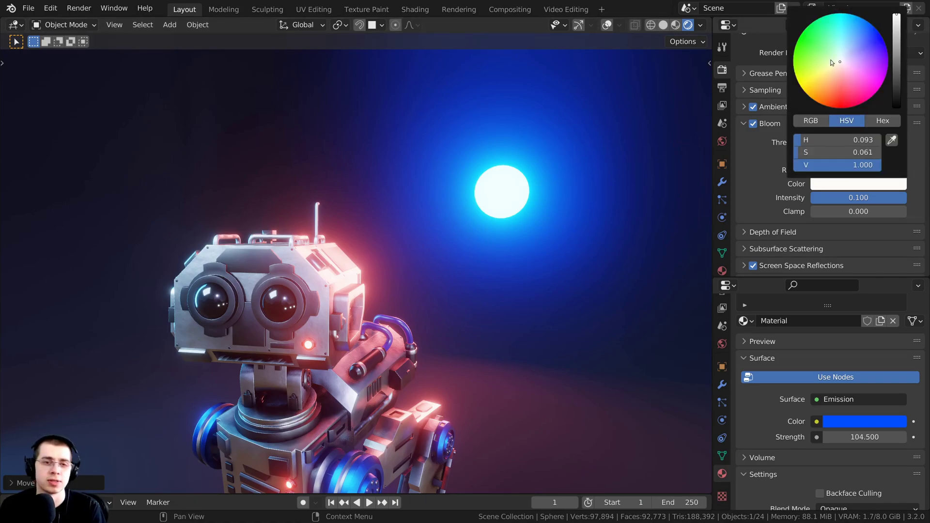
pyautogui.moveTo(840, 61); pyautogui.dragTo(839, 108)
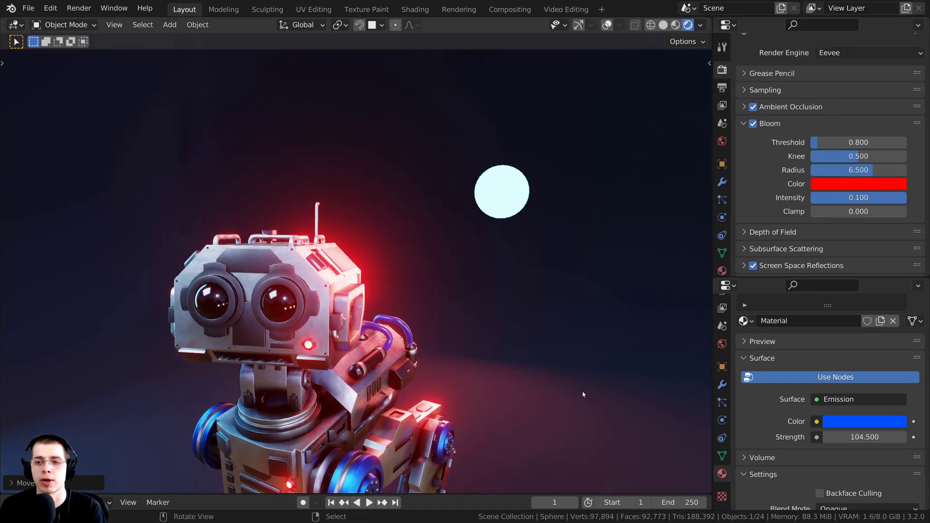
pyautogui.click(846, 422)
pyautogui.click(841, 275)
pyautogui.moveTo(842, 275); pyautogui.dragTo(841, 285)
pyautogui.scroll(-1, 552, 239)
pyautogui.moveTo(552, 239)
pyautogui.mouseDown(button='middle')
pyautogui.moveTo(596, 295)
pyautogui.moveTo(535, 315)
pyautogui.moveTo(517, 255)
pyautogui.moveTo(547, 234)
pyautogui.mouseUp(button='middle')
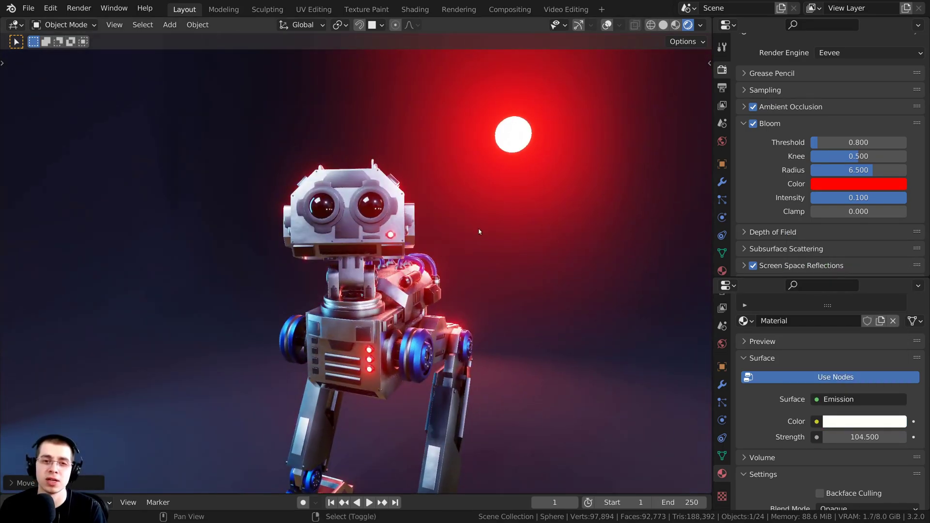
# Step: Move the sphere up and farther away from the robot's head, and inspect the red glow around the robot
pyautogui.scroll(3, 489, 296)
pyautogui.keyDown('shift'); pyautogui.moveTo(480, 231); pyautogui.dragTo(502, 313, button='middle'); pyautogui.keyUp('shift')
pyautogui.press('g')
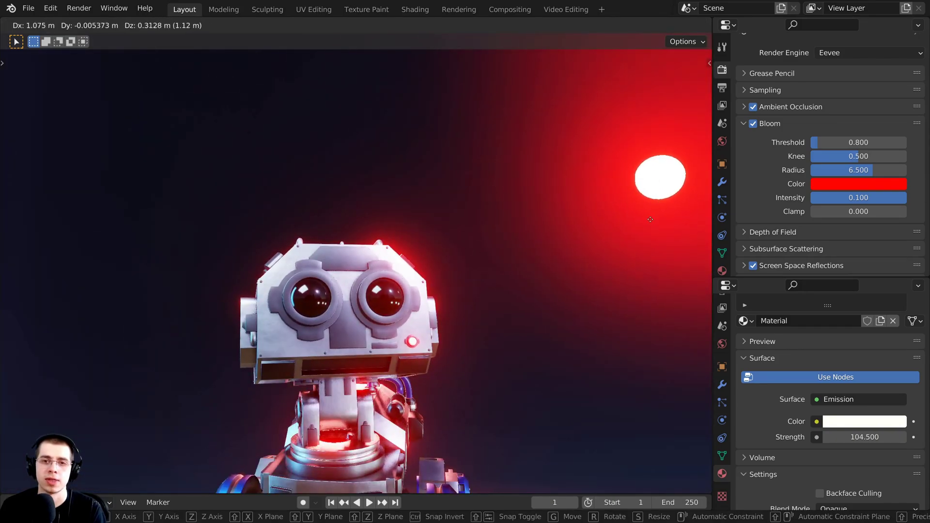
pyautogui.click(653, 177)
pyautogui.scroll(4, 435, 228)
pyautogui.scroll(-4, 434, 212)
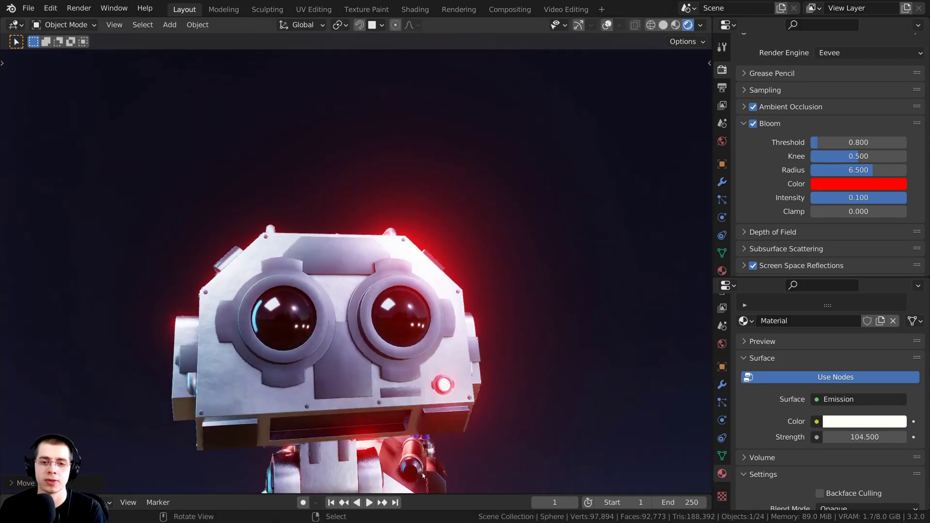
pyautogui.keyDown('shift'); pyautogui.moveTo(392, 324); pyautogui.dragTo(387, 58, button='middle'); pyautogui.keyUp('shift')
pyautogui.scroll(-3, 377, 331)
pyautogui.moveTo(377, 330); pyautogui.dragTo(407, 315, button='middle')
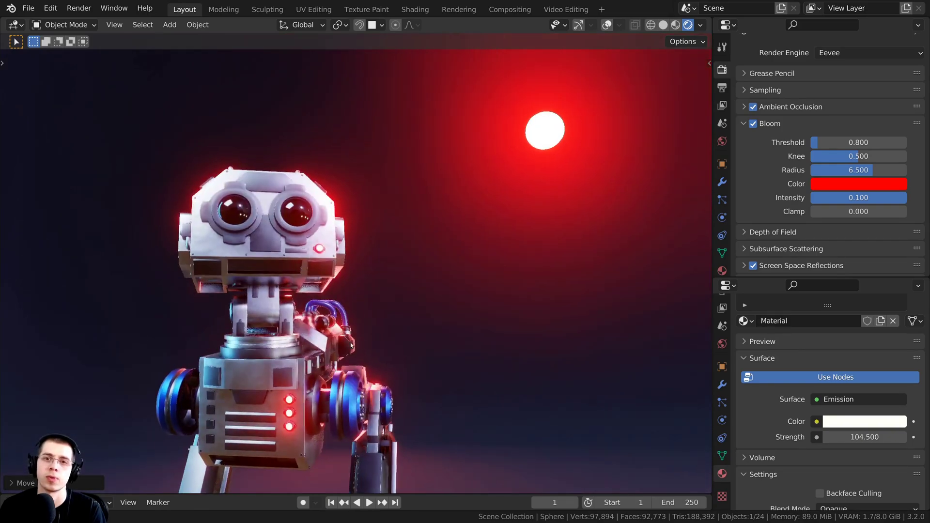
# Step: Restore the near-white Bloom color and set the sphere's emission to azure blue with a strength of 85.8
pyautogui.scroll(-3, 420, 321)
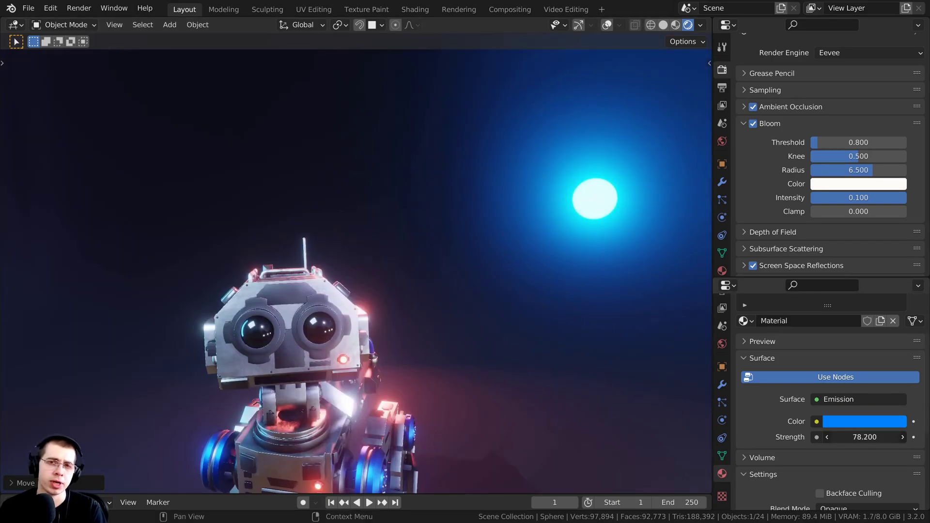
pyautogui.moveTo(852, 437)
pyautogui.mouseDown()
pyautogui.moveTo(886, 437)
pyautogui.moveTo(857, 437)
pyautogui.mouseUp()
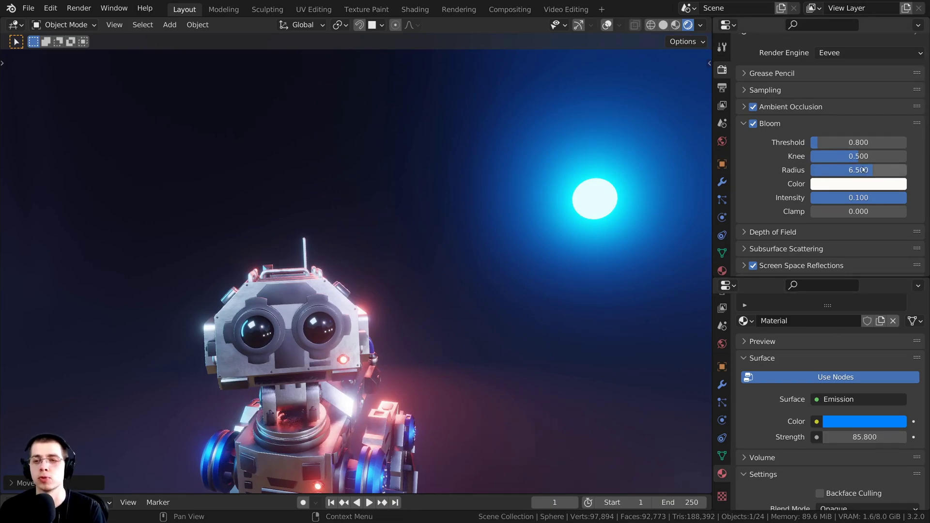
# Step: Set the Bloom radius to 10 and inspect the sphere's glow from different distances
pyautogui.moveTo(854, 170)
pyautogui.mouseDown()
pyautogui.moveTo(815, 170)
pyautogui.moveTo(905, 170)
pyautogui.moveTo(872, 173)
pyautogui.mouseUp()
pyautogui.scroll(-9, 506, 209)
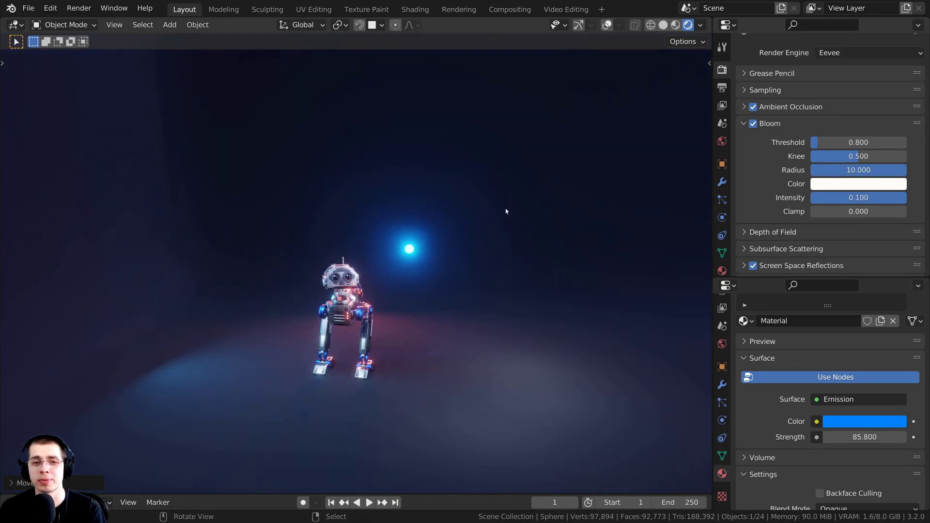
pyautogui.scroll(5, 499, 198)
pyautogui.scroll(-4, 467, 267)
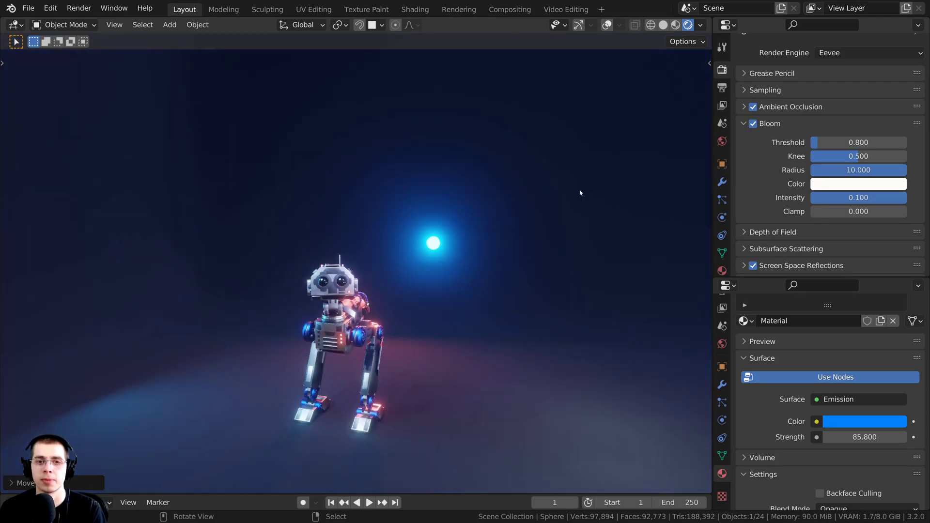
pyautogui.scroll(2, 436, 167)
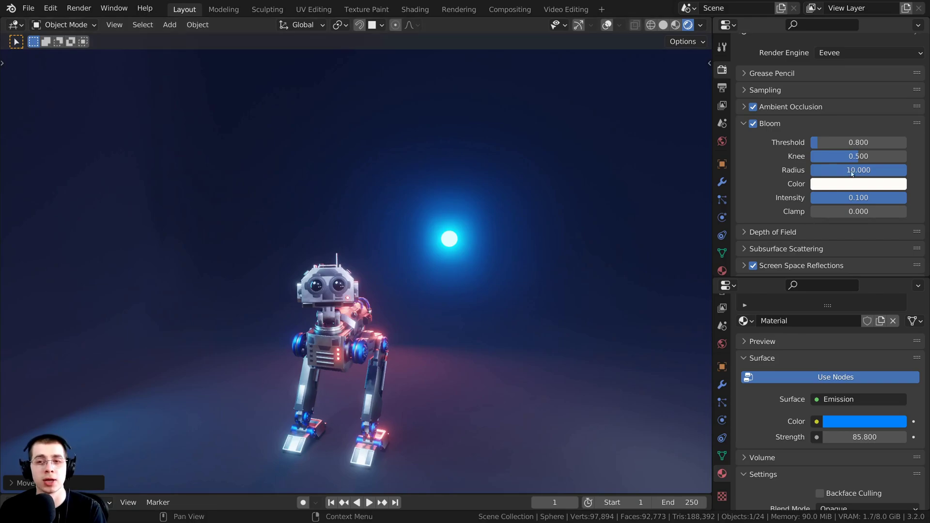
# Step: Lower the Bloom radius to 0.562, inspect the sphere up close, and raise the radius to 6.929
pyautogui.moveTo(858, 170); pyautogui.dragTo(815, 170)
pyautogui.scroll(3, 552, 245)
pyautogui.keyDown('shift'); pyautogui.moveTo(553, 244); pyautogui.dragTo(463, 266, button='middle'); pyautogui.keyUp('shift')
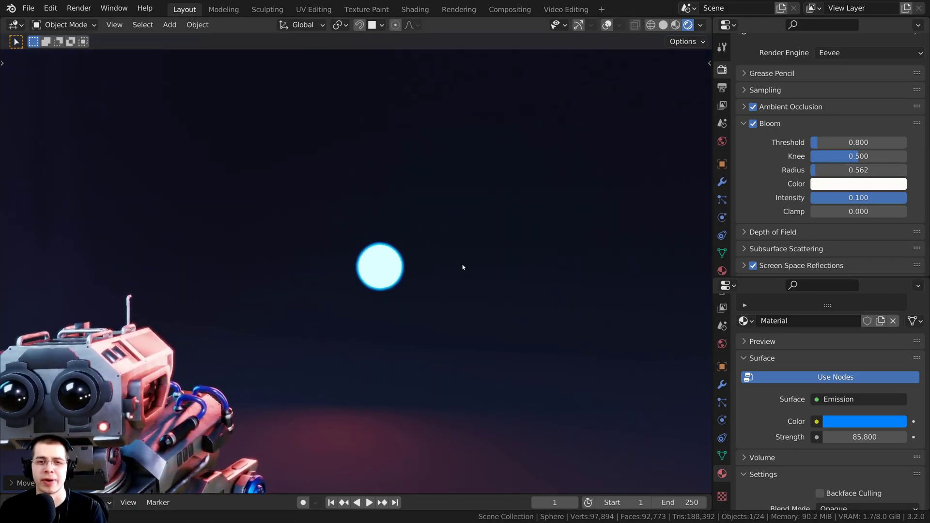
pyautogui.scroll(3, 466, 256)
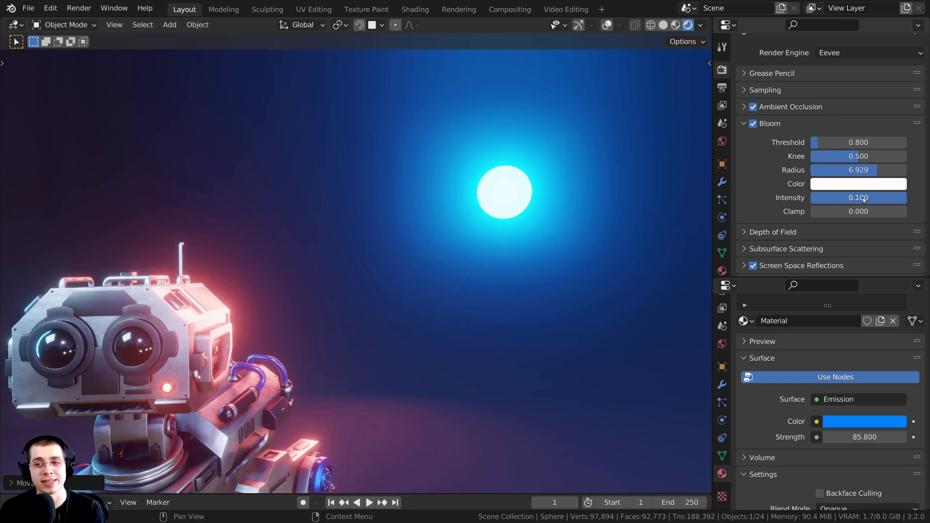
# Step: Reduce the Bloom intensity to 0.004 and inspect the faint glow around the sphere from different angles
pyautogui.moveTo(861, 198); pyautogui.dragTo(823, 198)
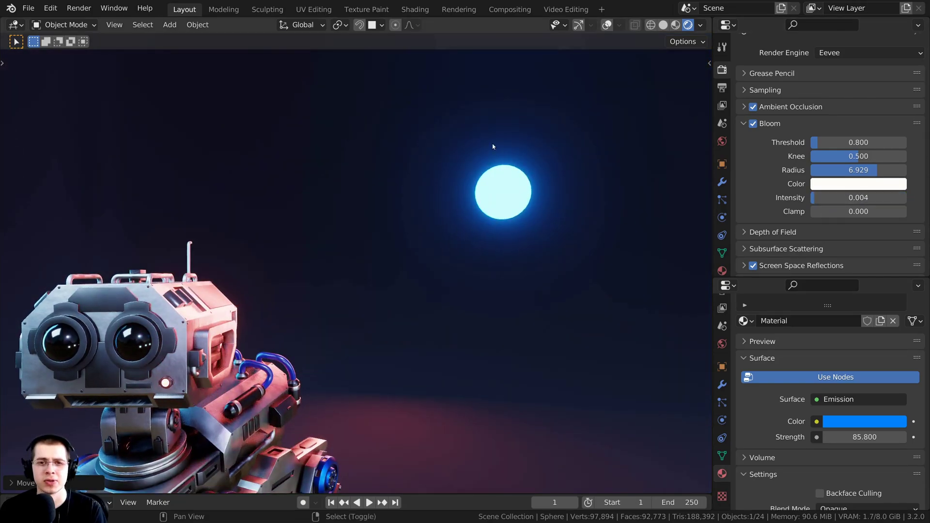
pyautogui.moveTo(473, 225); pyautogui.dragTo(495, 247, button='middle')
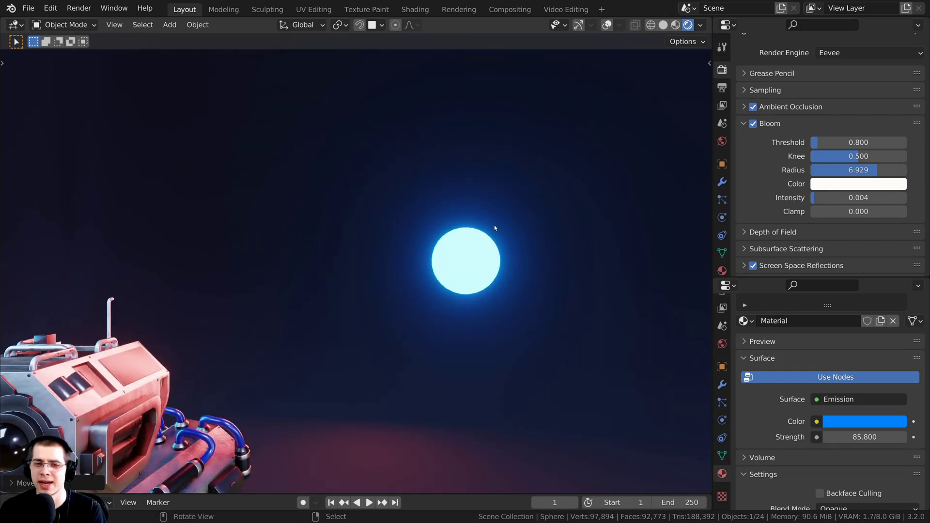
pyautogui.moveTo(499, 302); pyautogui.dragTo(675, 245, button='middle')
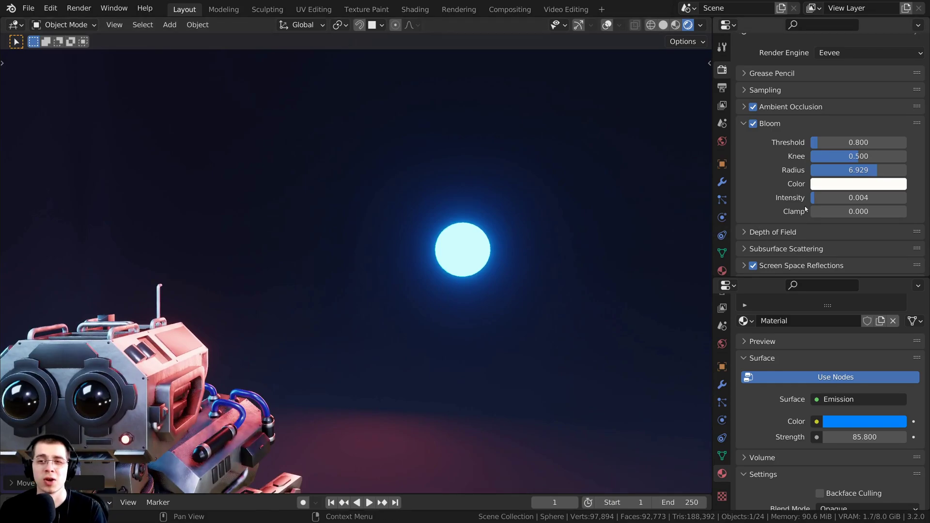
# Step: Raise the Bloom intensity to 0.1 and further to 1, and inspect the glow on the sphere and robot
pyautogui.moveTo(854, 198); pyautogui.dragTo(906, 199)
pyautogui.click(864, 198)
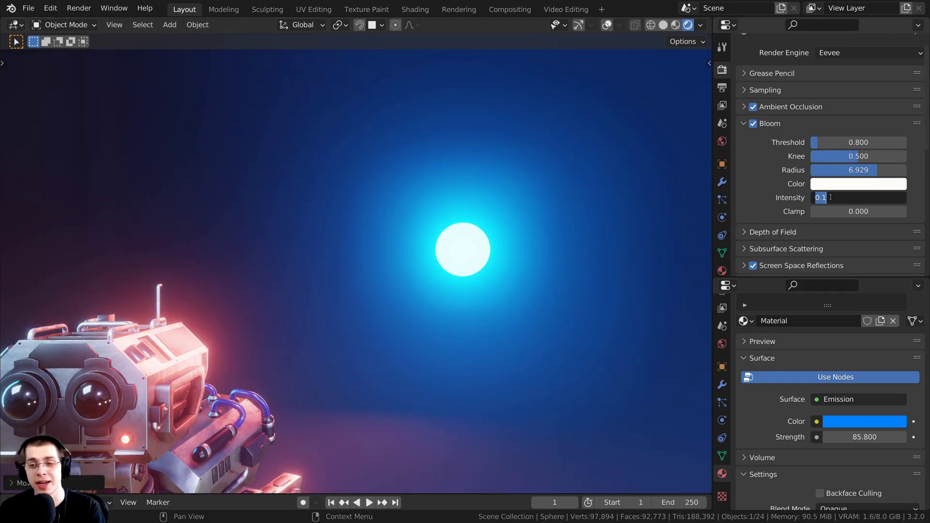
pyautogui.moveTo(834, 198); pyautogui.dragTo(800, 199)
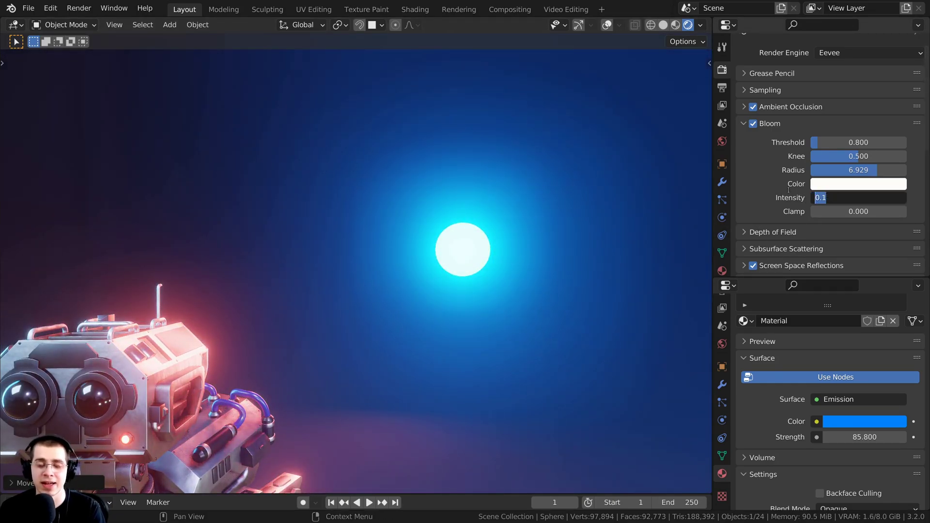
pyautogui.write('1')
pyautogui.press('Return')
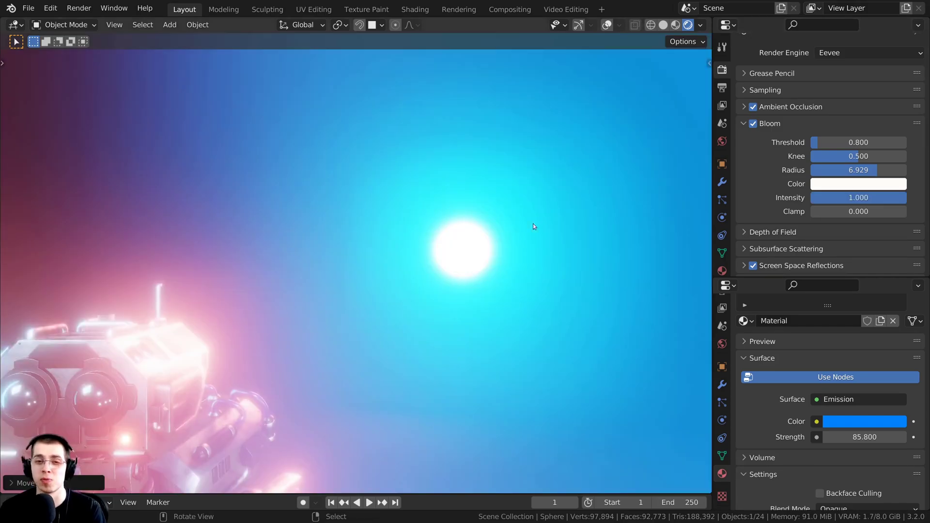
pyautogui.moveTo(533, 223); pyautogui.dragTo(387, 268, button='middle')
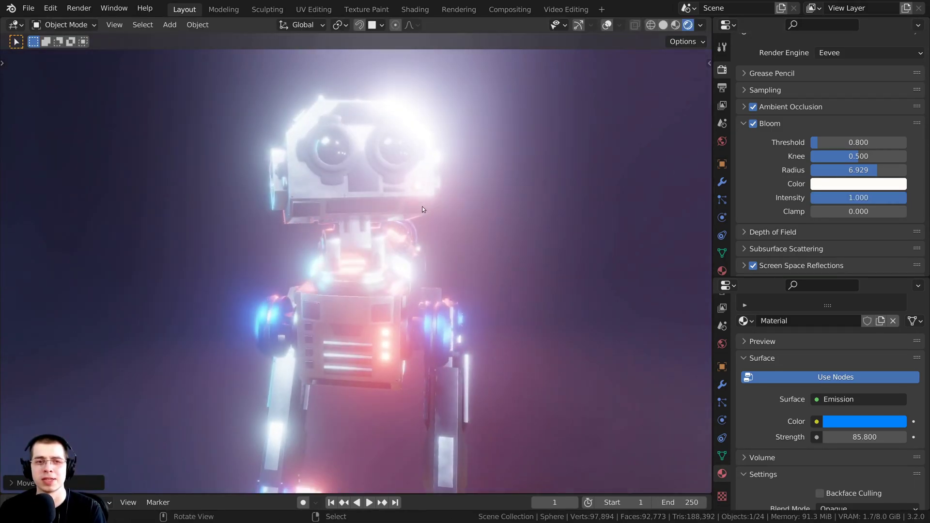
# Step: Set the Bloom intensity to 0.032
pyautogui.click(847, 198)
pyautogui.write('0.032')
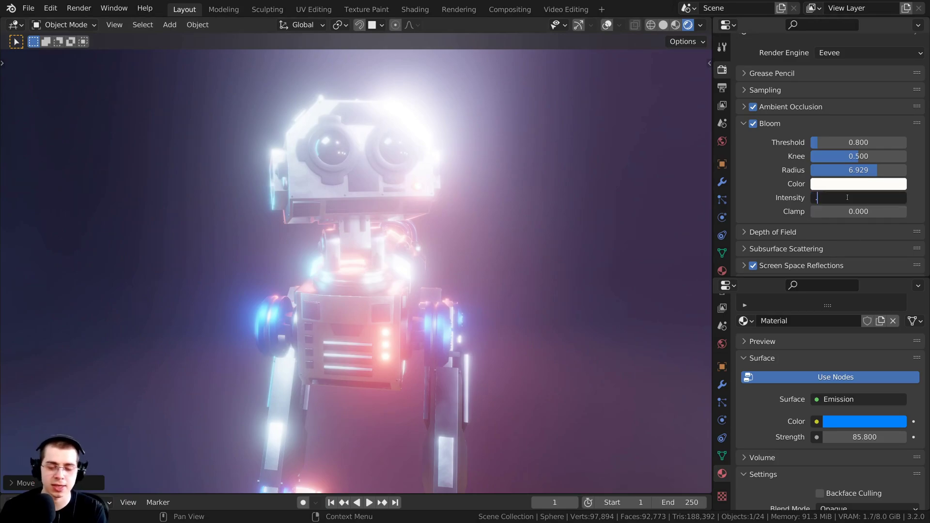
pyautogui.press('Return')
pyautogui.scroll(-3, 519, 193)
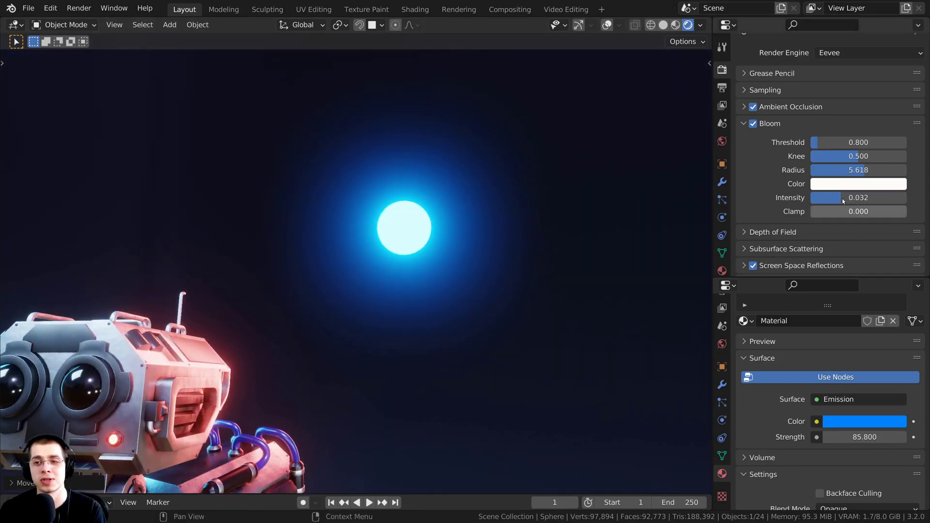
# Step: Set the Bloom radius to 5.356 and the intensity to 0.1, and inspect the robot and sphere
pyautogui.moveTo(846, 171); pyautogui.dragTo(834, 197)
pyautogui.moveTo(368, 329); pyautogui.dragTo(542, 249, button='middle')
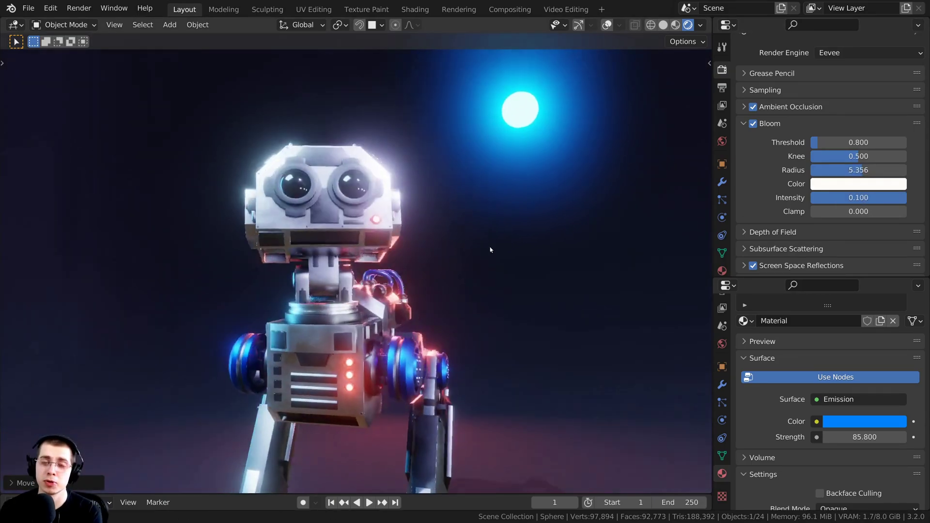
pyautogui.moveTo(492, 249); pyautogui.dragTo(503, 271, button='middle')
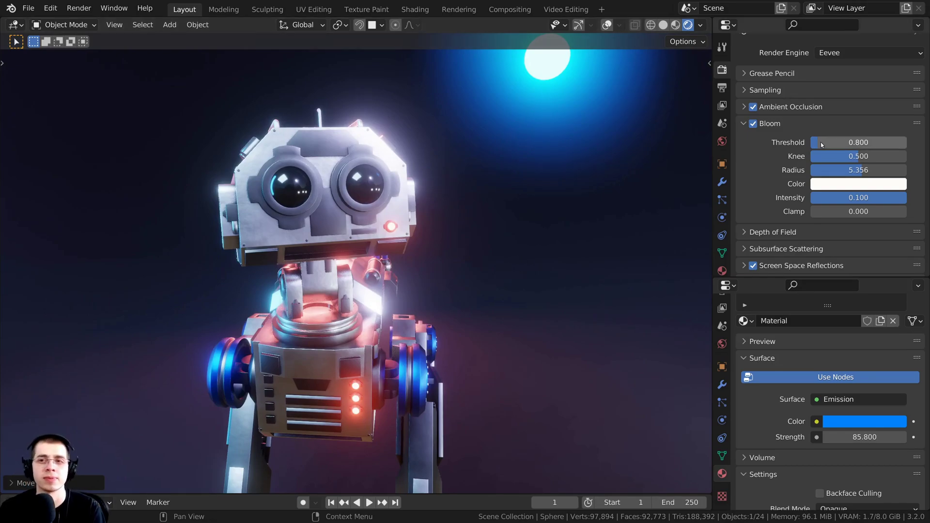
# Step: Switch the render engine to Cycles and render the camera view with the robot and the glowing sphere
pyautogui.scroll(2, 836, 68)
pyautogui.click(835, 69)
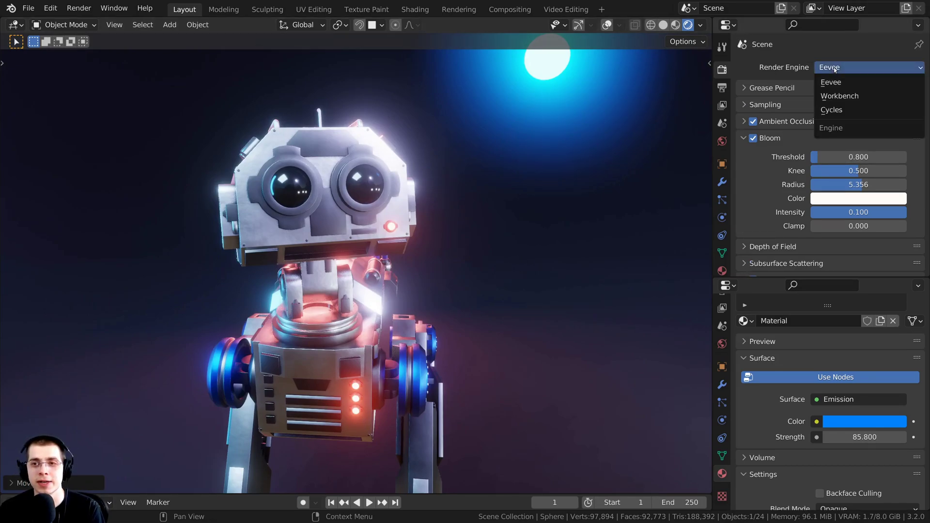
pyautogui.click(833, 110)
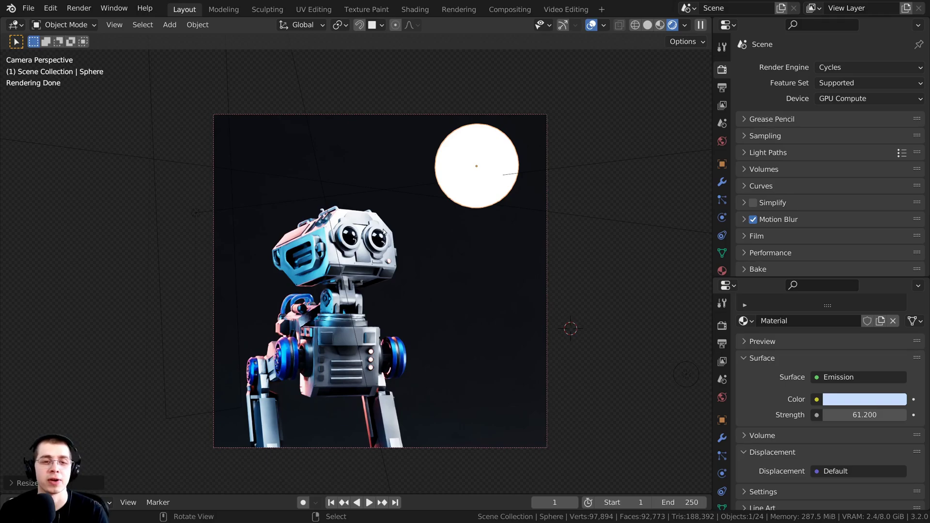
pyautogui.click(535, 74)
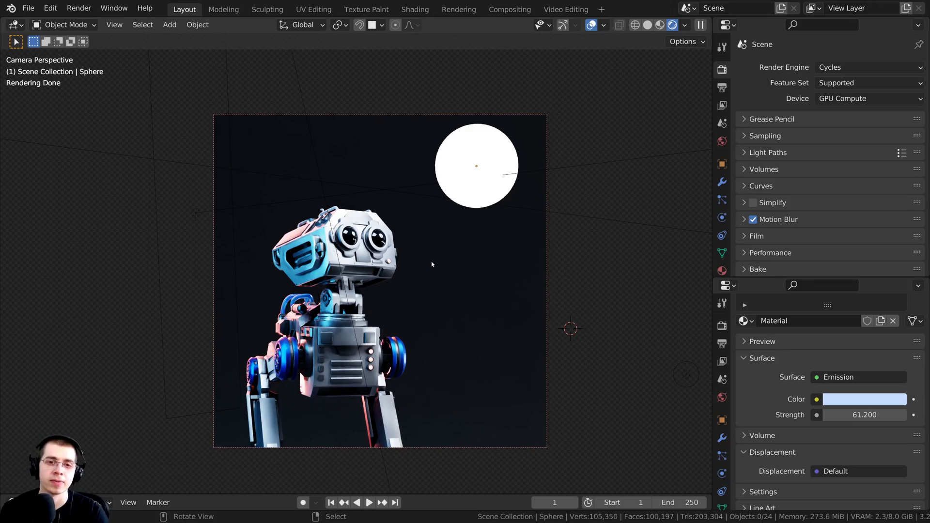
pyautogui.press('F12')
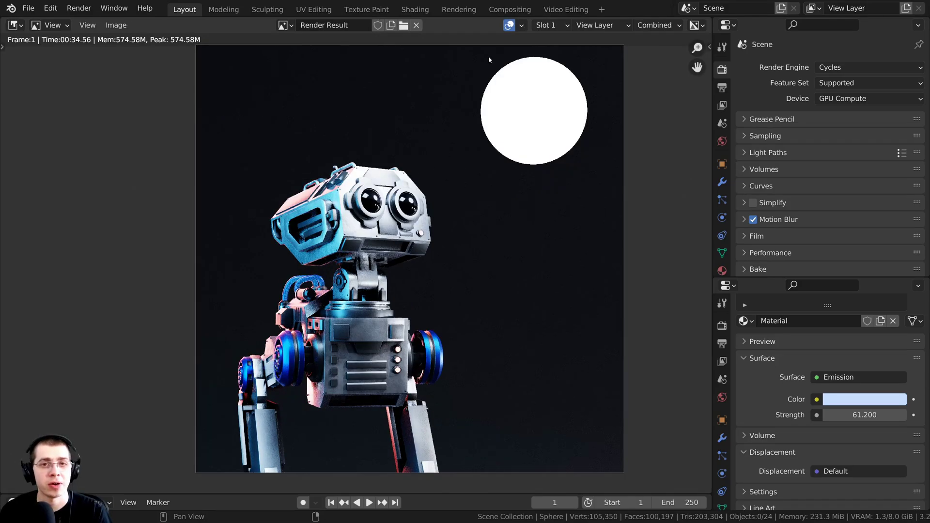
# Step: Open the Compositing workspace with an enlarged node editor and enable Use Nodes
pyautogui.click(505, 10)
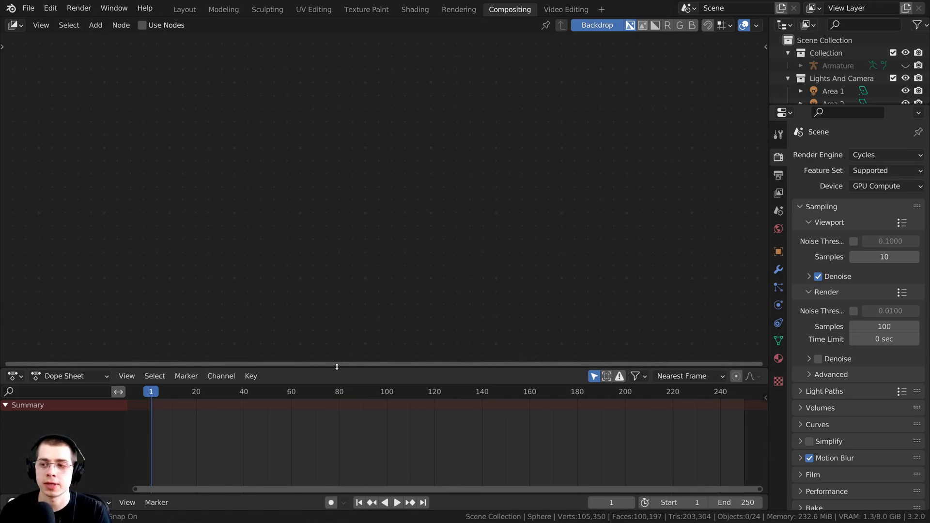
pyautogui.moveTo(337, 366); pyautogui.dragTo(334, 479)
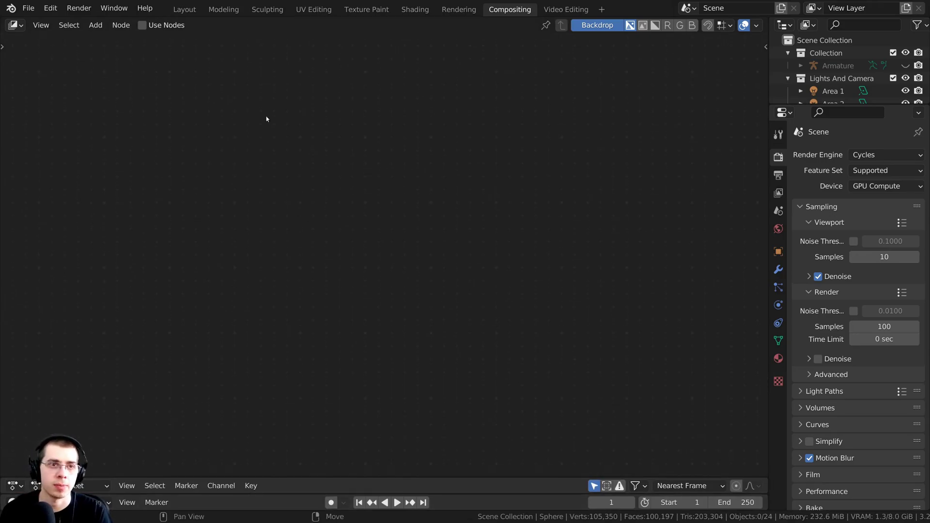
pyautogui.click(142, 25)
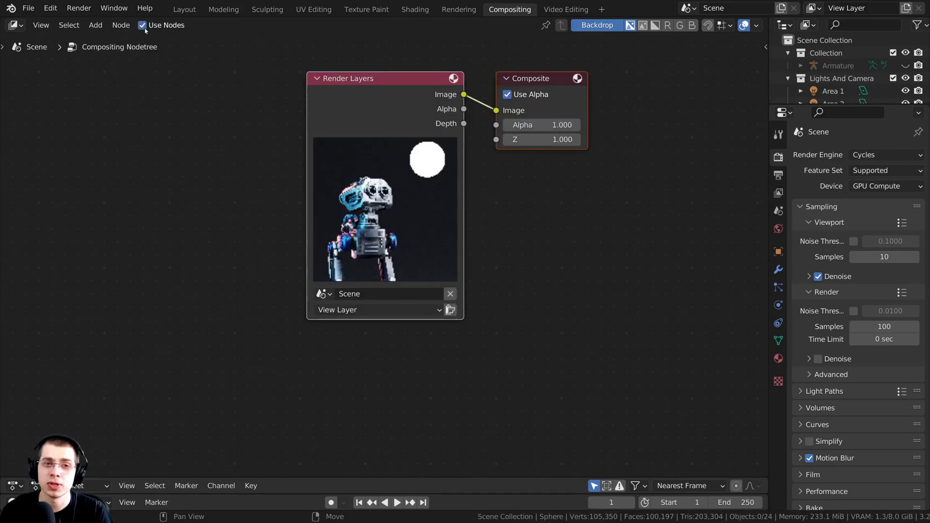
pyautogui.moveTo(379, 128); pyautogui.dragTo(336, 234, button='middle')
pyautogui.scroll(-2, 336, 237)
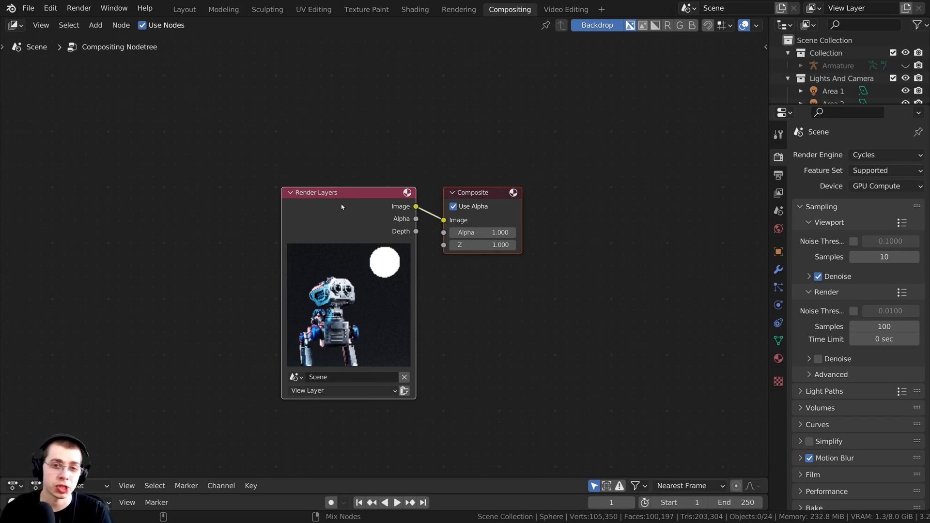
# Step: Connect a Viewer node to the Render Layers image output and spread the three nodes apart
pyautogui.keyDown('ctrl'); pyautogui.keyDown('shift'); pyautogui.click(355, 210); pyautogui.keyUp('shift'); pyautogui.keyUp('ctrl')
pyautogui.scroll(1, 356, 211)
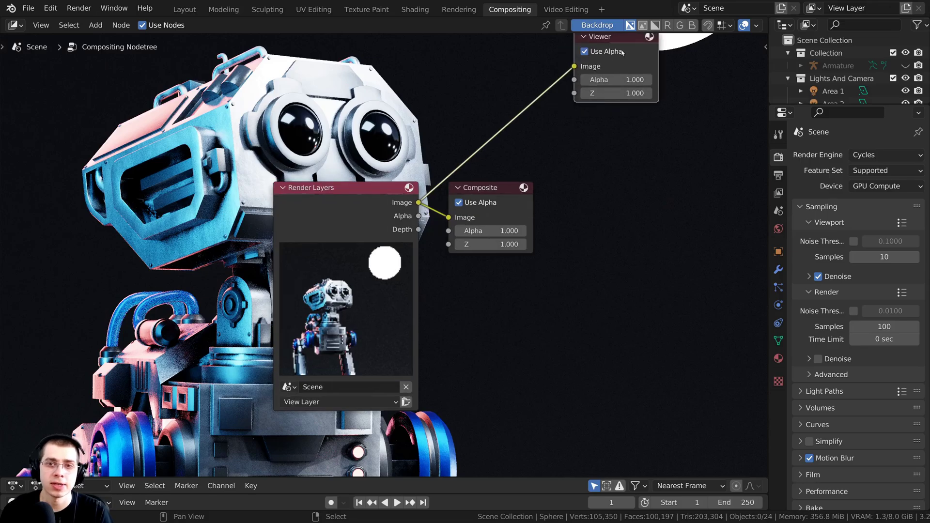
pyautogui.moveTo(623, 55); pyautogui.dragTo(635, 119)
pyautogui.moveTo(509, 190); pyautogui.dragTo(638, 196)
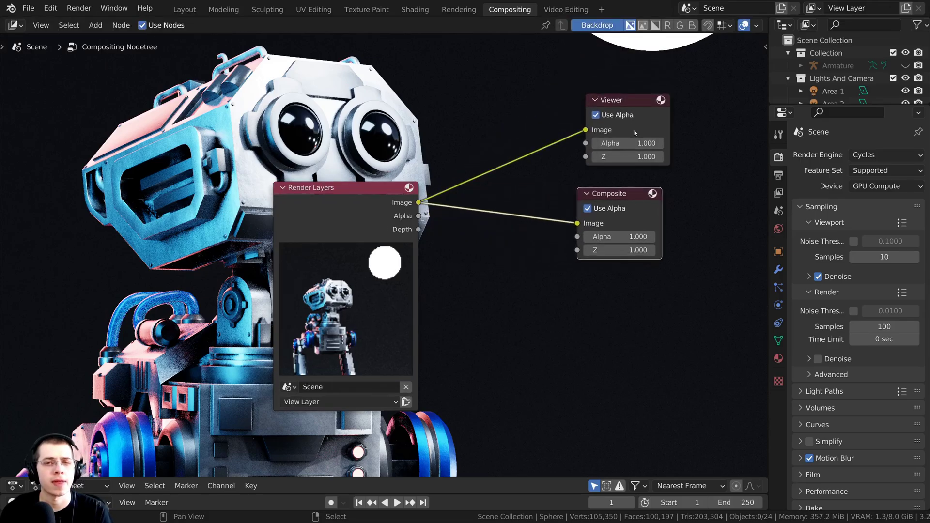
pyautogui.moveTo(640, 106); pyautogui.dragTo(648, 108)
pyautogui.moveTo(640, 196); pyautogui.dragTo(650, 196)
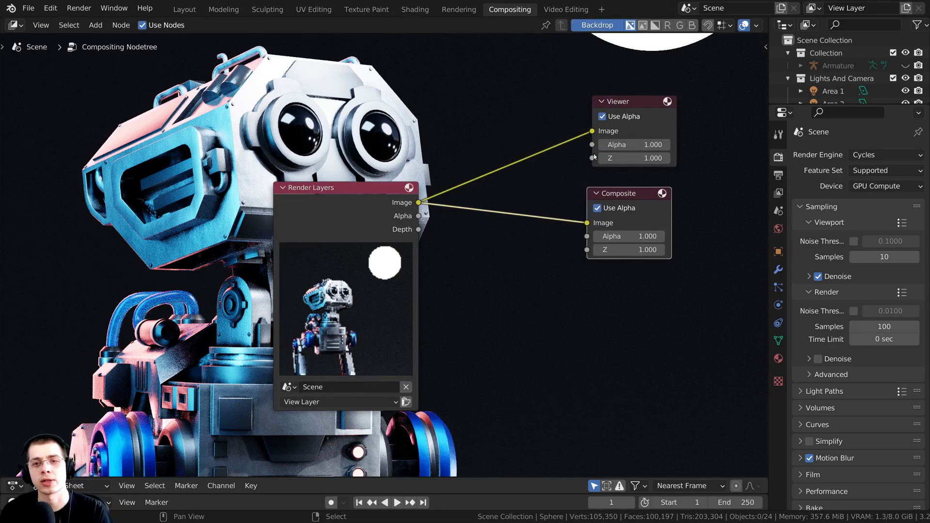
pyautogui.moveTo(595, 155); pyautogui.dragTo(591, 183, button='middle')
pyautogui.moveTo(375, 217); pyautogui.dragTo(308, 221)
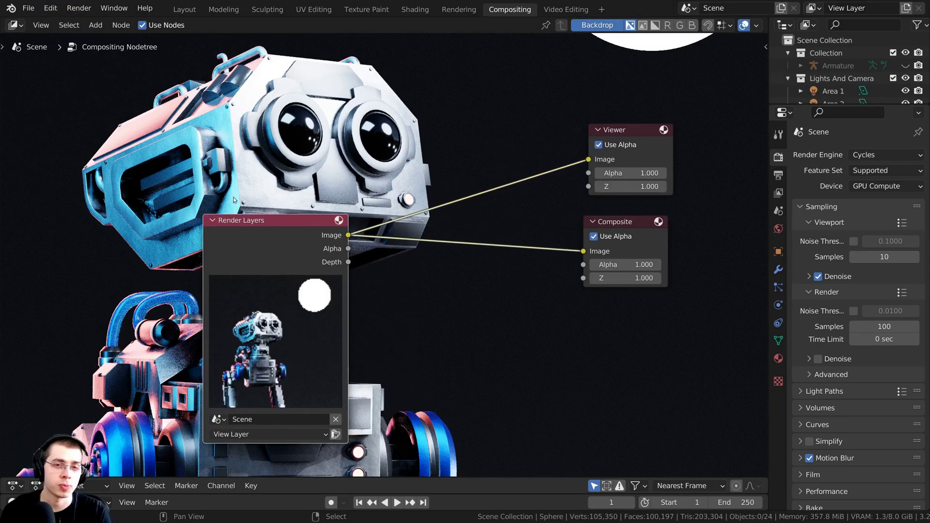
pyautogui.moveTo(226, 160); pyautogui.dragTo(226, 169, button='middle')
pyautogui.hotkey('shift', 'a')
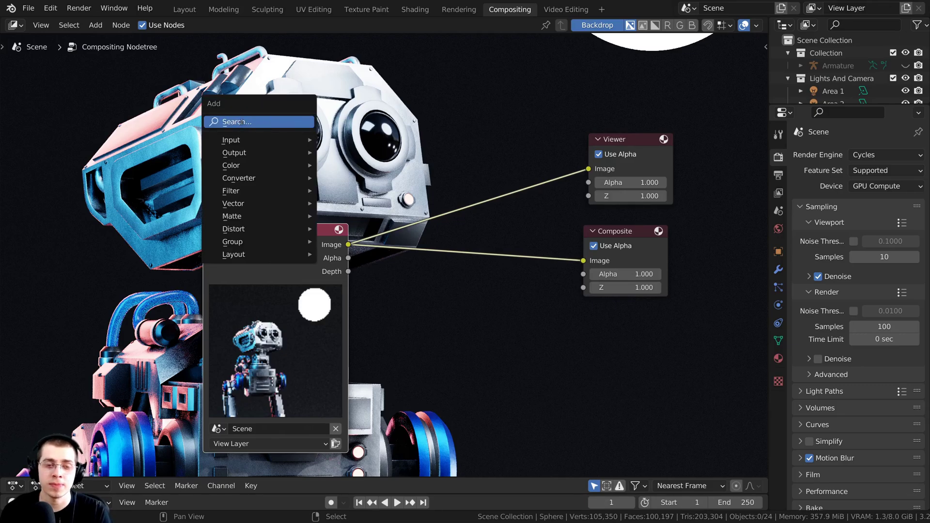
pyautogui.write('view')
pyautogui.press('Return')
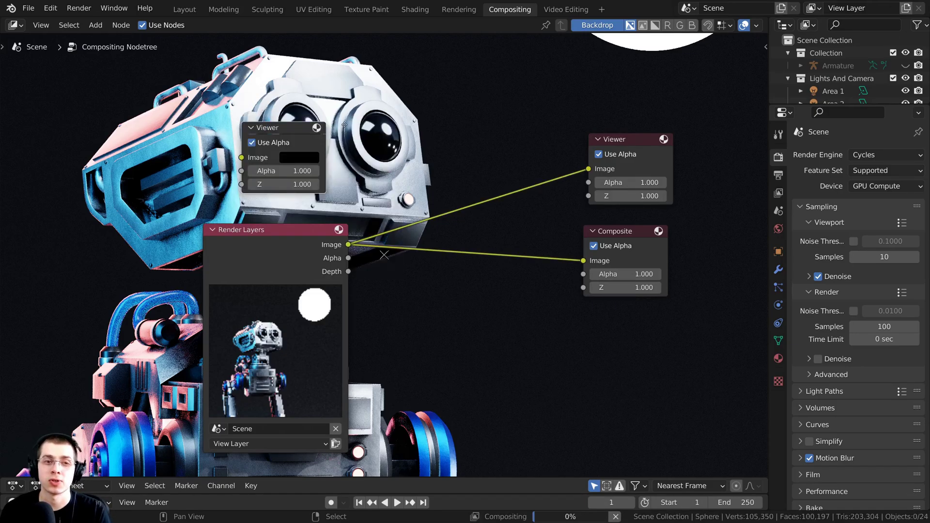
pyautogui.press('Escape')
# Step: Move the Render Layers node farther from the output nodes and widen the node editor
pyautogui.moveTo(289, 229); pyautogui.dragTo(250, 196)
pyautogui.moveTo(347, 201); pyautogui.dragTo(358, 205, button='middle')
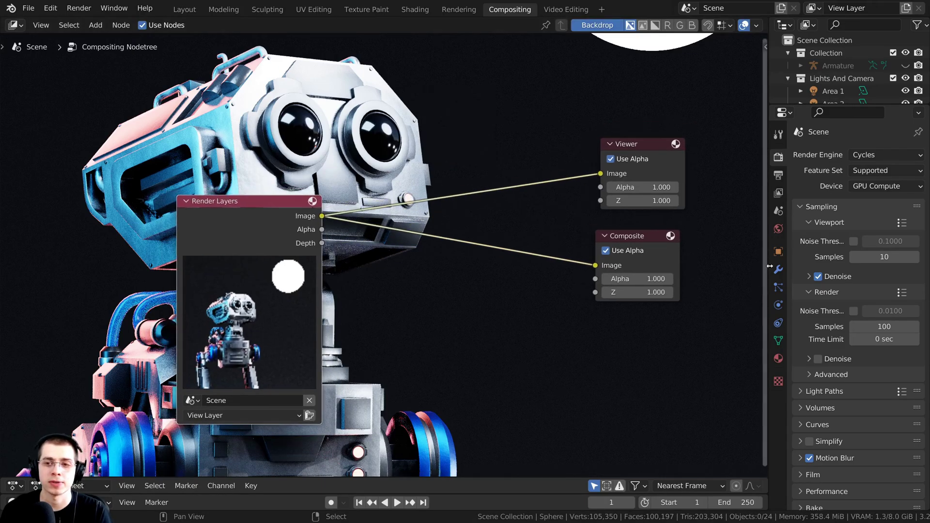
pyautogui.moveTo(769, 266); pyautogui.dragTo(808, 266)
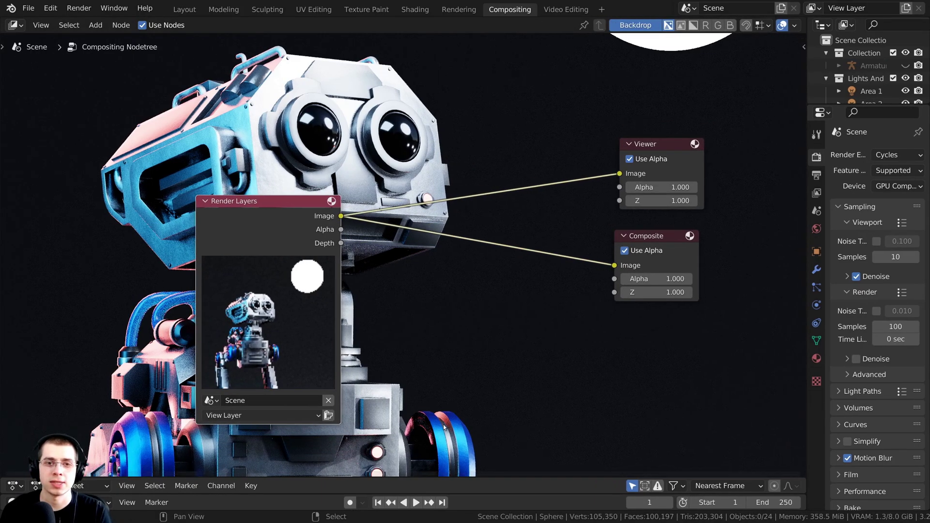
# Step: Toggle the backdrop off and back on, and shrink the backdrop image until the whole render fits
pyautogui.click(639, 27)
pyautogui.click(639, 28)
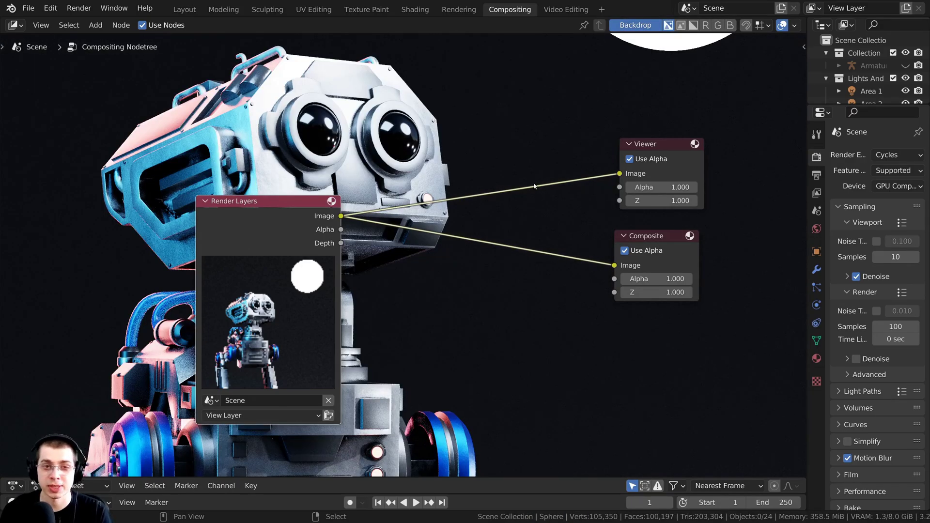
pyautogui.press('v')
pyautogui.press('v')
pyautogui.press('v')
pyautogui.press('v')
pyautogui.press('v')
pyautogui.press('v')
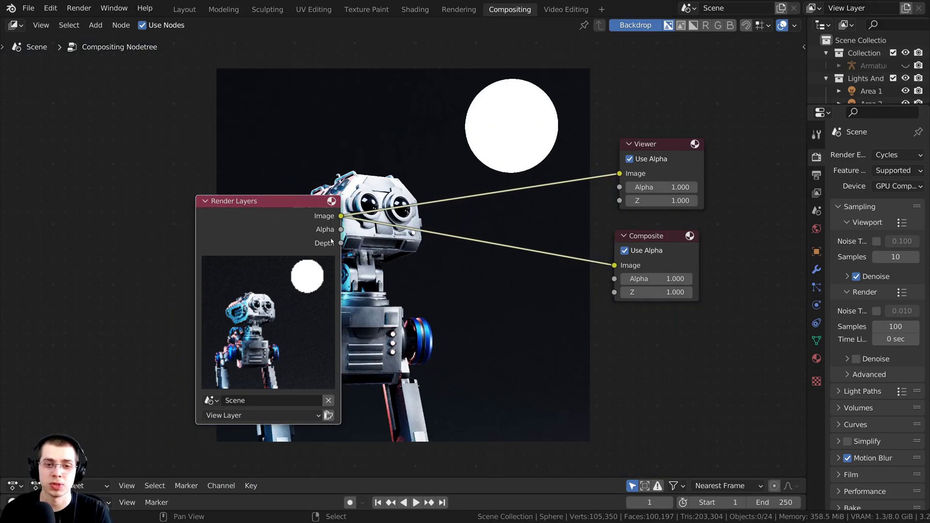
# Step: Move the Render Layers node off the robot in the backdrop, leaving room before the Viewer and Composite nodes
pyautogui.moveTo(266, 222); pyautogui.dragTo(124, 202)
pyautogui.scroll(1, 233, 218)
pyautogui.moveTo(281, 215); pyautogui.dragTo(293, 258, button='middle')
pyautogui.scroll(-1, 394, 206)
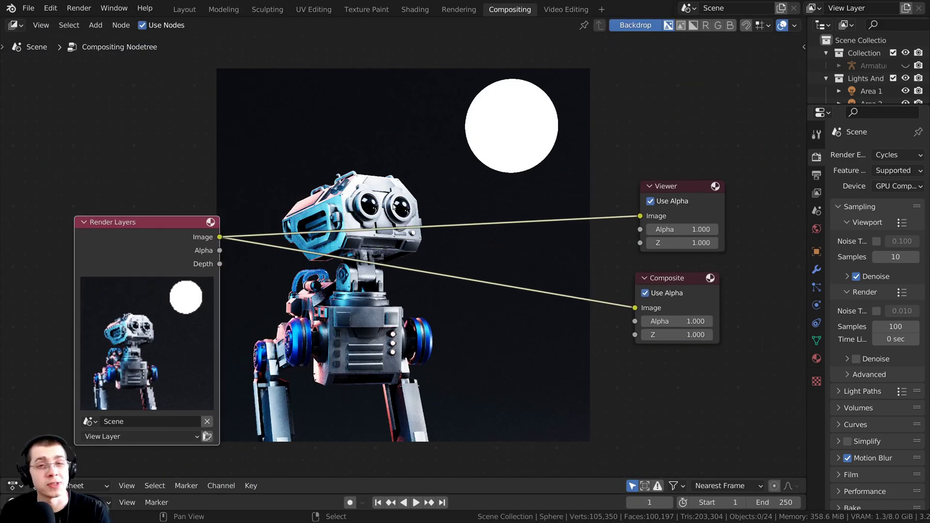
pyautogui.moveTo(404, 188); pyautogui.dragTo(411, 183, button='middle')
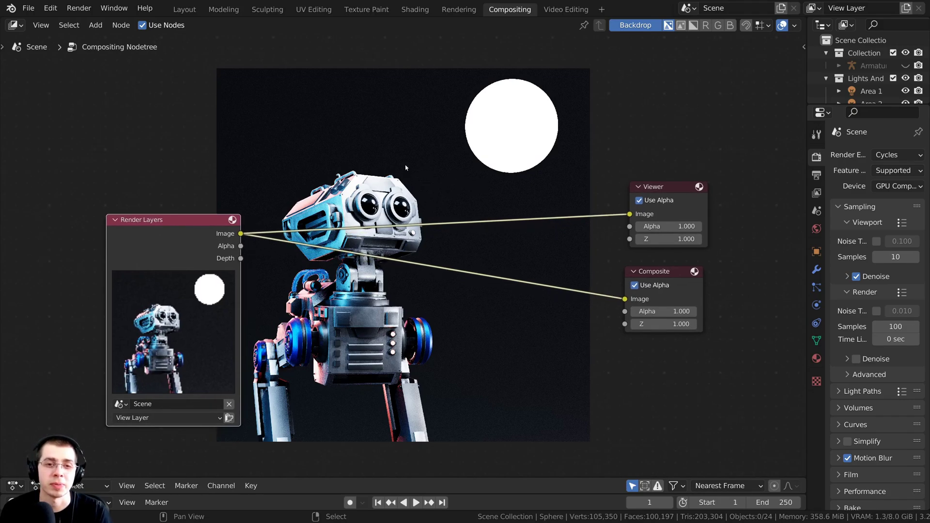
# Step: Add a Glare node on the link between Render Layers and Composite, and connect its image output to the Viewer too
pyautogui.hotkey('shift', 'a')
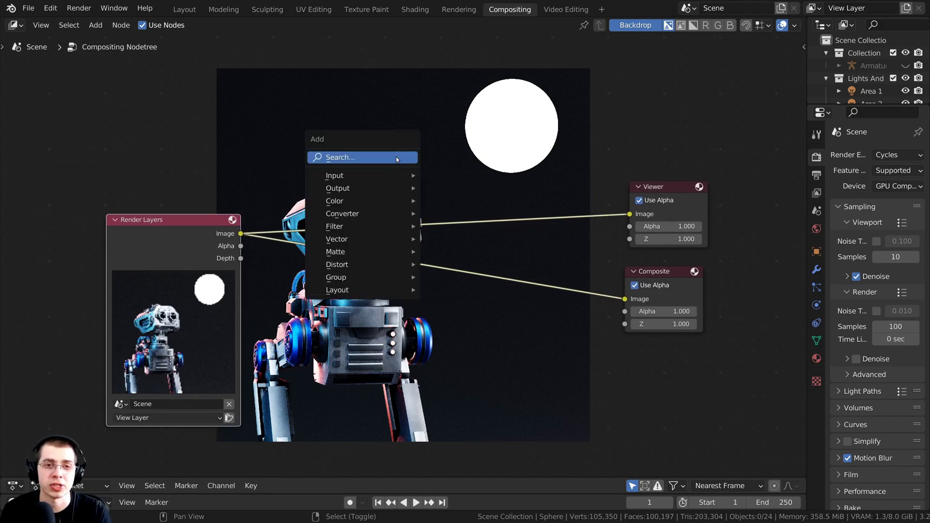
pyautogui.click(353, 158)
pyautogui.write('gla')
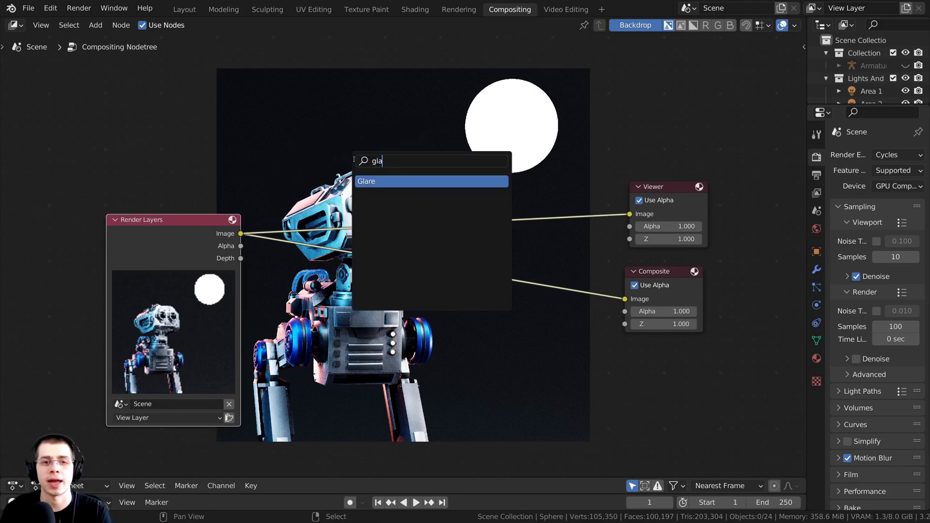
pyautogui.click(373, 181)
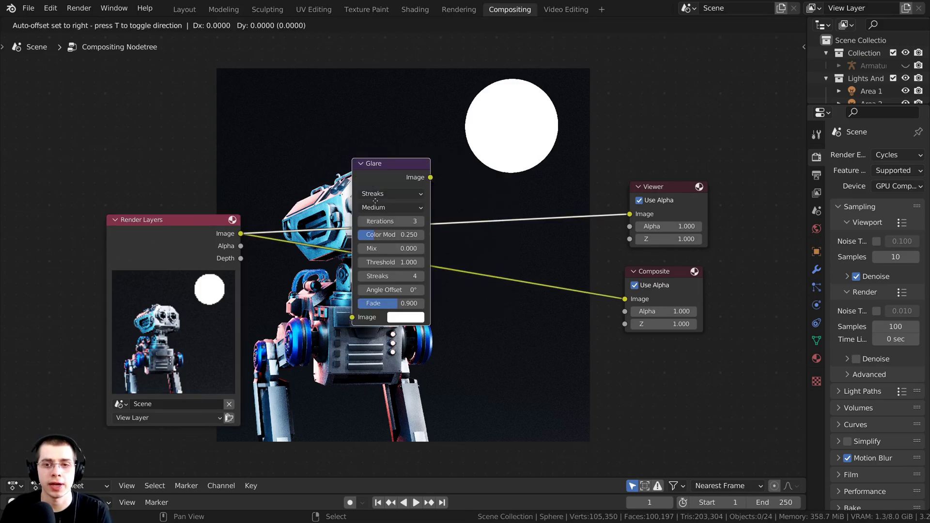
pyautogui.click(506, 286)
pyautogui.moveTo(500, 279); pyautogui.dragTo(630, 214)
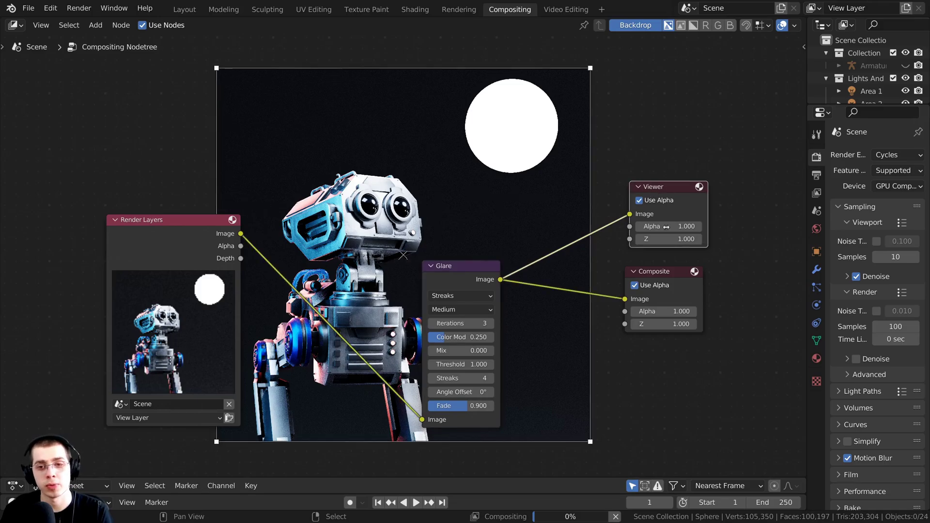
# Step: Move the Glare node away from the robot, closer to the Viewer and Composite nodes
pyautogui.click(676, 271)
pyautogui.moveTo(440, 284); pyautogui.dragTo(505, 261)
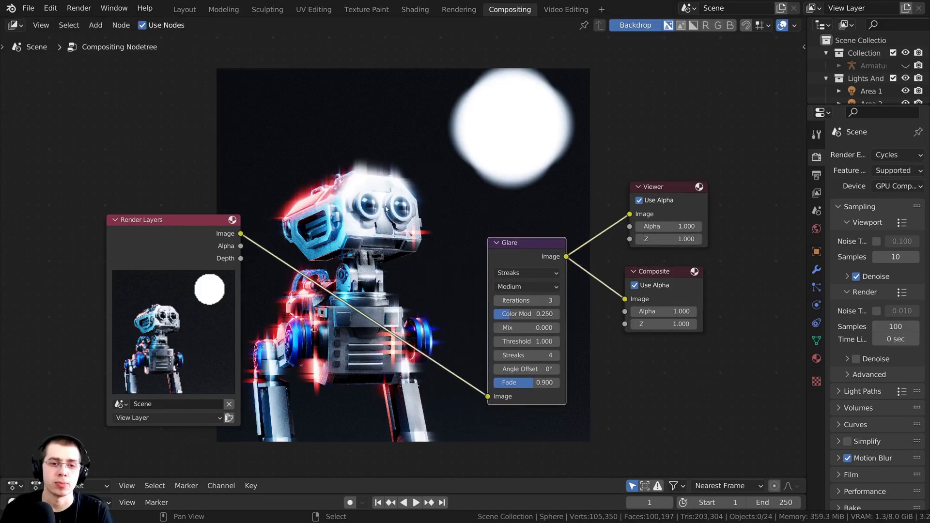
pyautogui.moveTo(385, 220); pyautogui.dragTo(410, 253, button='middle')
pyautogui.scroll(1, 542, 321)
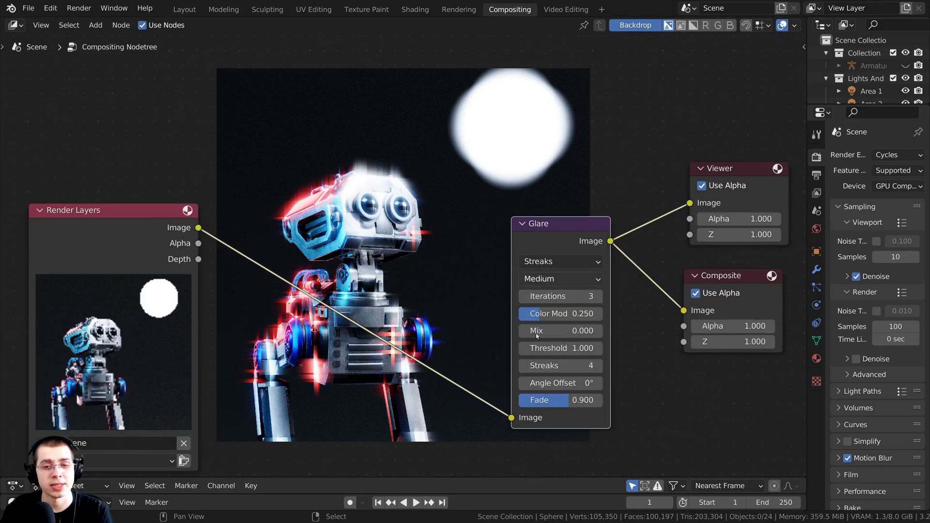
pyautogui.moveTo(562, 231); pyautogui.dragTo(602, 222)
pyautogui.scroll(1, 592, 227)
pyautogui.scroll(1, 605, 208)
pyautogui.moveTo(602, 222); pyautogui.dragTo(562, 195, button='middle')
pyautogui.scroll(-2, 605, 208)
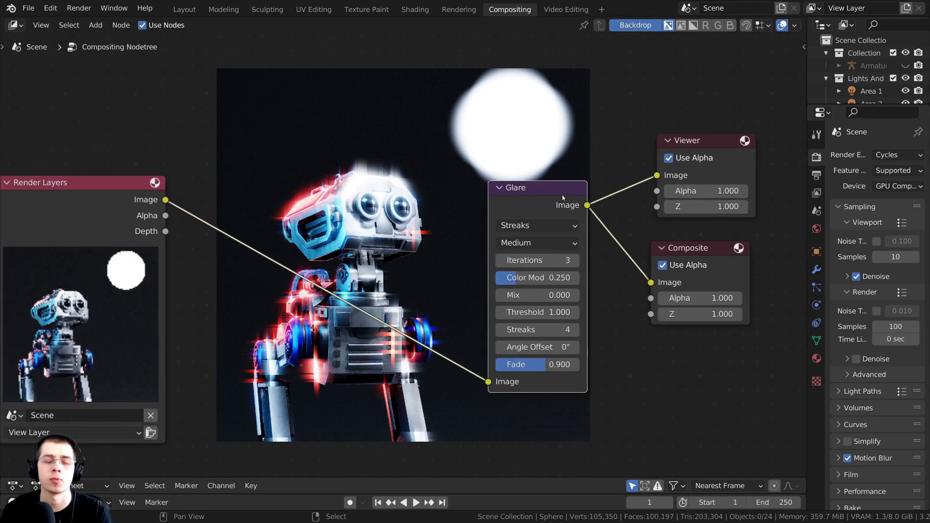
pyautogui.moveTo(562, 196); pyautogui.dragTo(573, 196)
pyautogui.moveTo(596, 205); pyautogui.dragTo(671, 212, button='middle')
pyautogui.scroll(1, 666, 212)
pyautogui.moveTo(619, 235); pyautogui.dragTo(595, 213, button='middle')
pyautogui.scroll(1, 595, 214)
# Step: Review the glare types available on the Glare node and keep Streaks selected
pyautogui.click(594, 215)
pyautogui.click(579, 218)
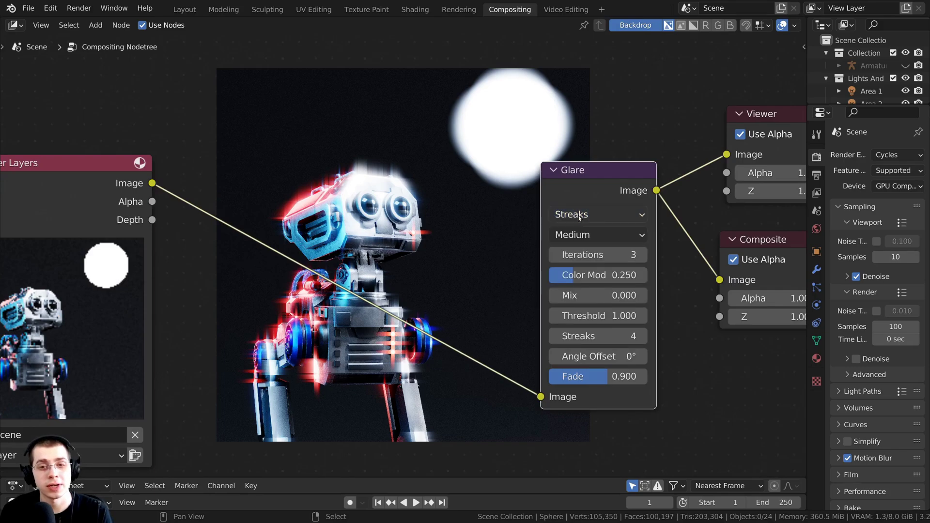
pyautogui.click(587, 215)
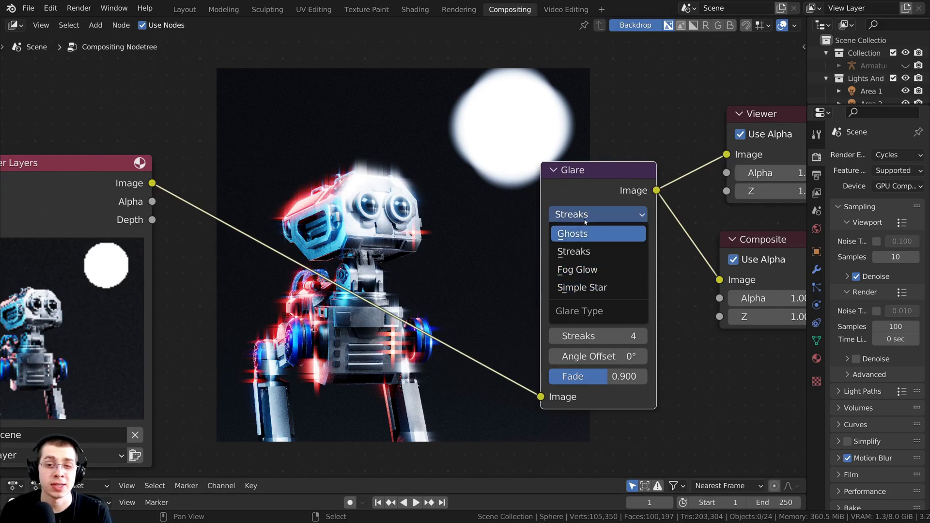
pyautogui.moveTo(586, 177); pyautogui.dragTo(575, 177)
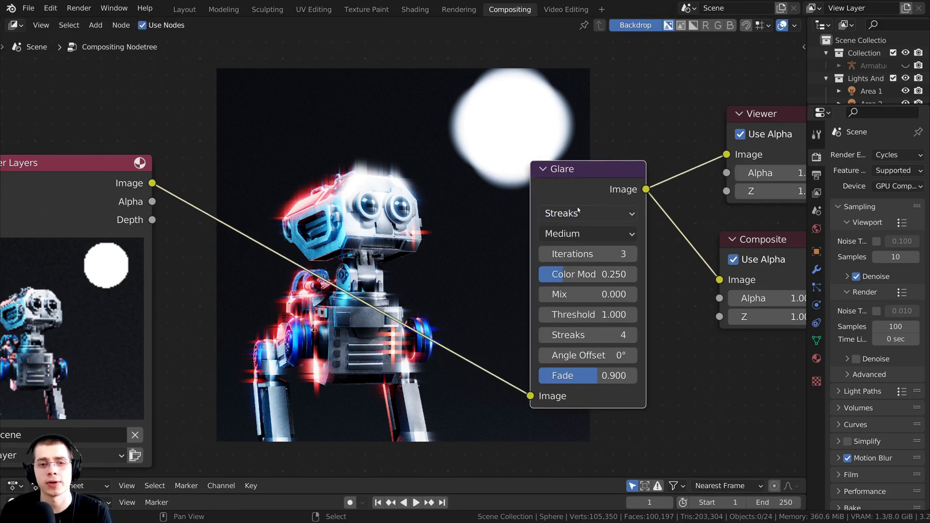
pyautogui.click(587, 213)
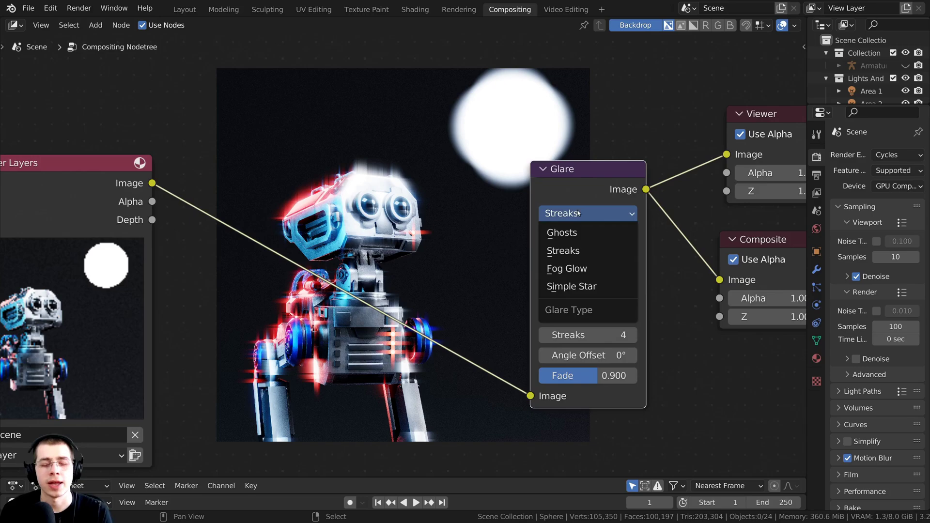
pyautogui.click(569, 251)
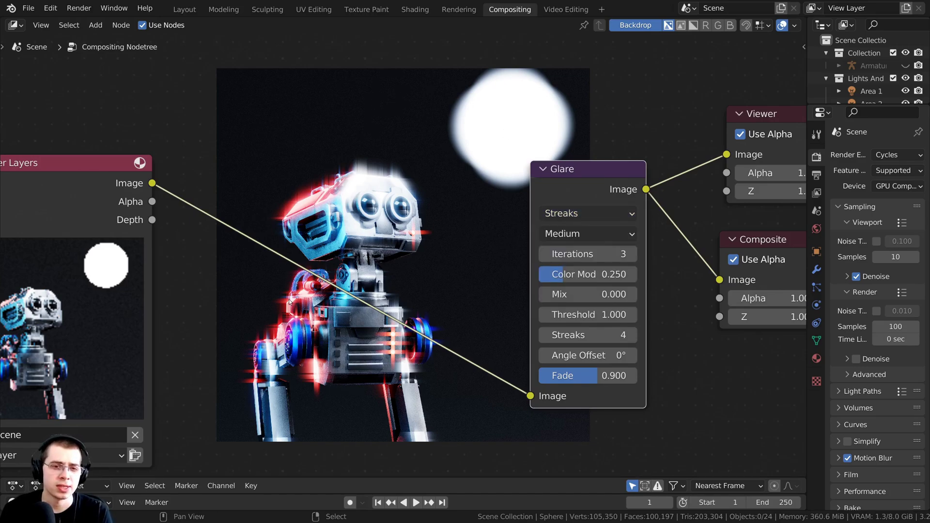
# Step: Try the Ghosts and Simple Star glare types on the Glare node, with the backdrop enlarged around the robot
pyautogui.hotkey('alt', 'v')
pyautogui.hotkey('alt', 'v')
pyautogui.hotkey('alt', 'v')
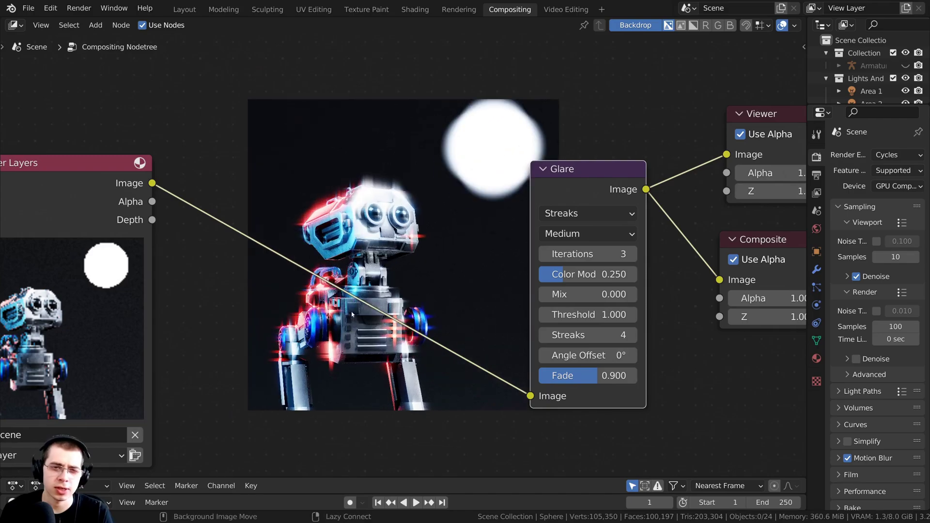
pyautogui.keyDown('alt'); pyautogui.moveTo(414, 117); pyautogui.dragTo(409, 80, button='middle'); pyautogui.keyUp('alt')
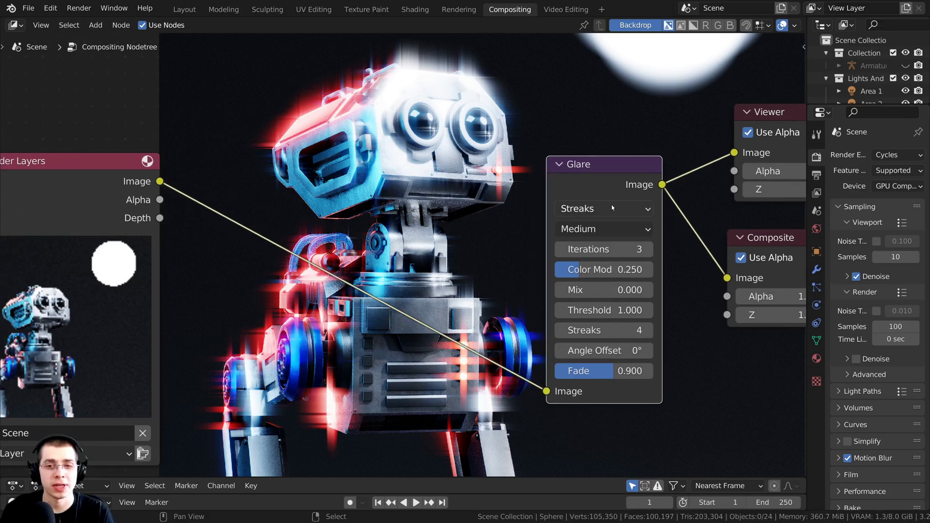
pyautogui.click(612, 207)
pyautogui.click(581, 228)
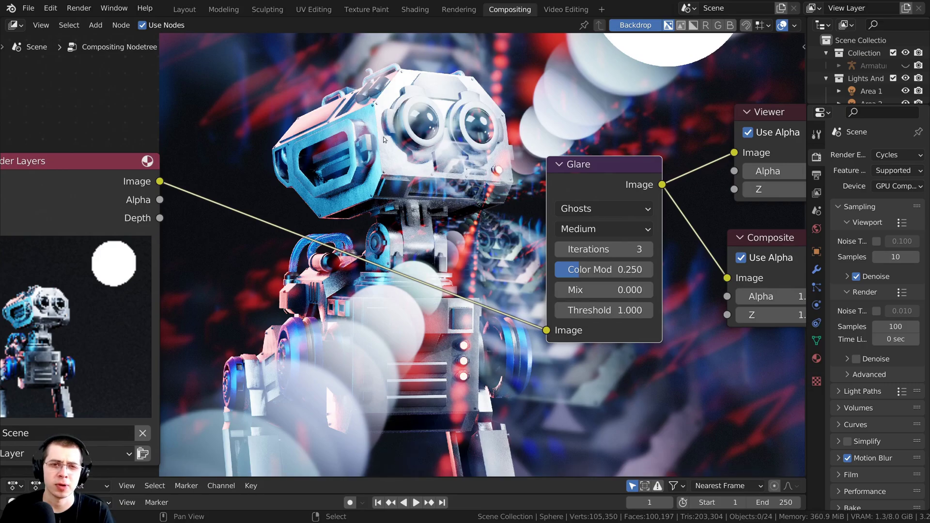
pyautogui.click(585, 208)
pyautogui.click(588, 282)
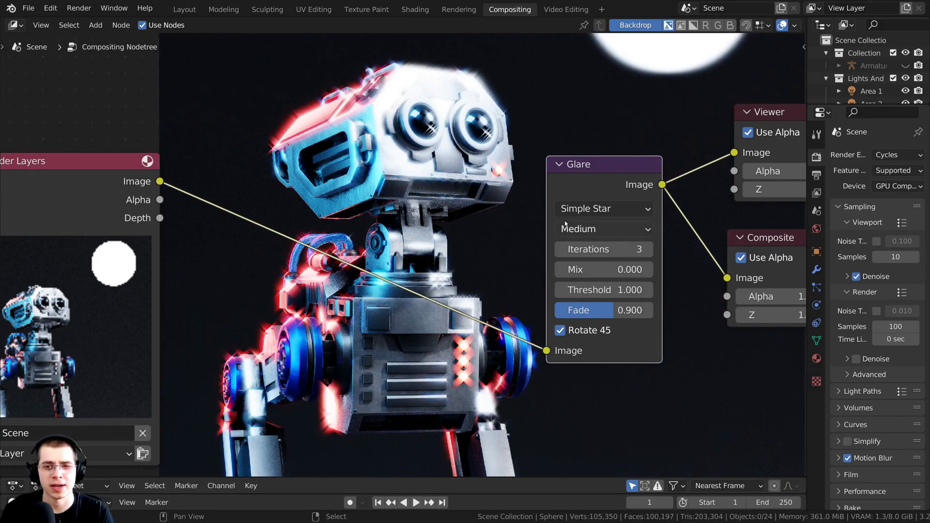
# Step: Switch the Glare node's type to Fog Glow and set its size to 9
pyautogui.click(576, 211)
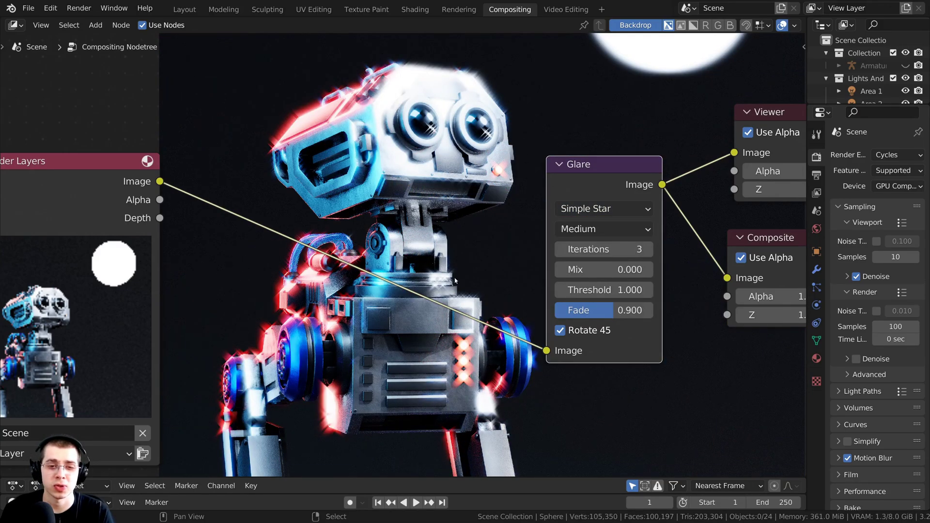
pyautogui.click(585, 209)
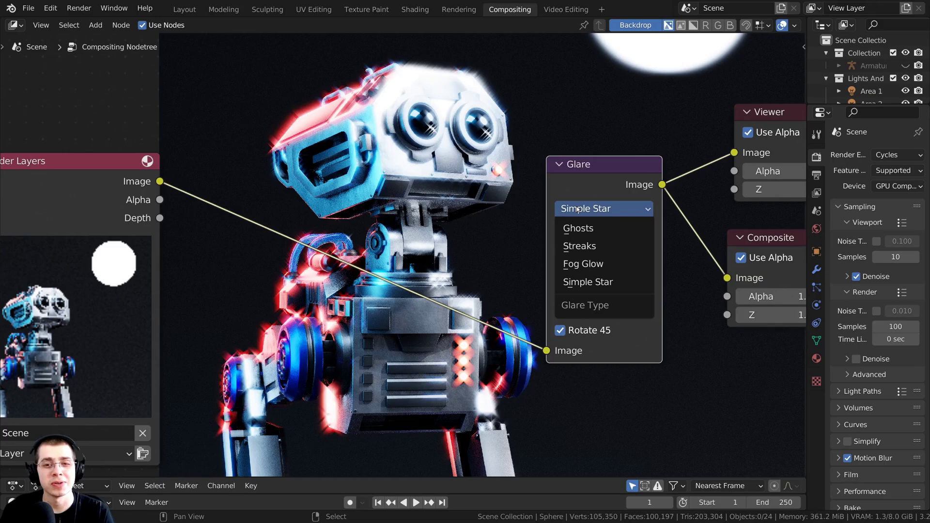
pyautogui.click(583, 264)
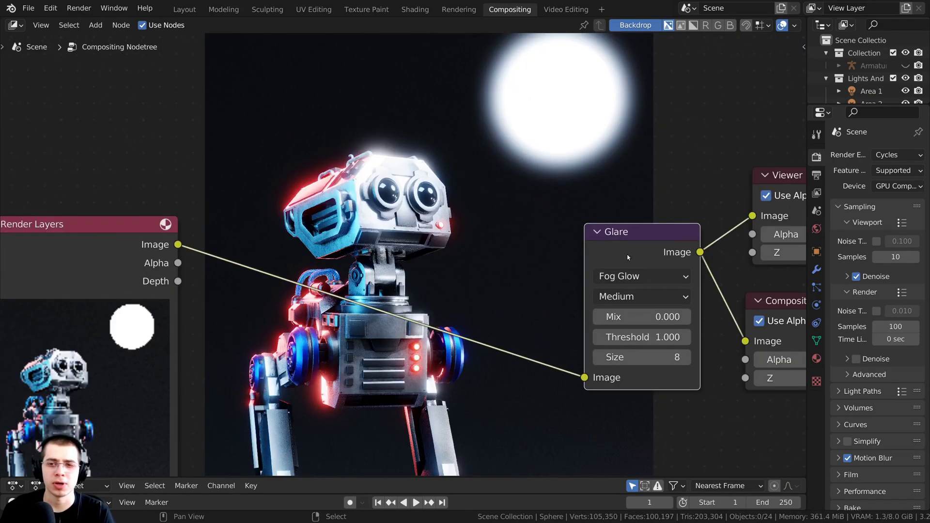
pyautogui.moveTo(626, 257); pyautogui.dragTo(635, 257)
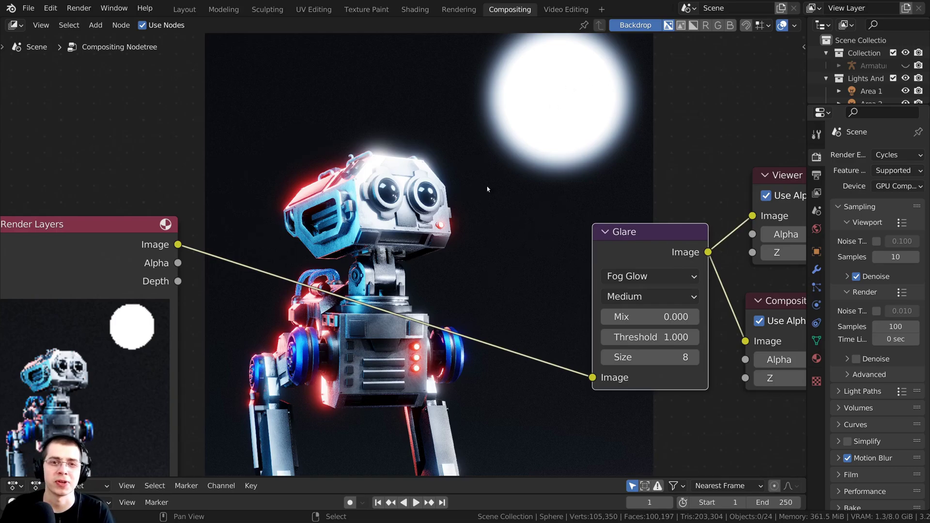
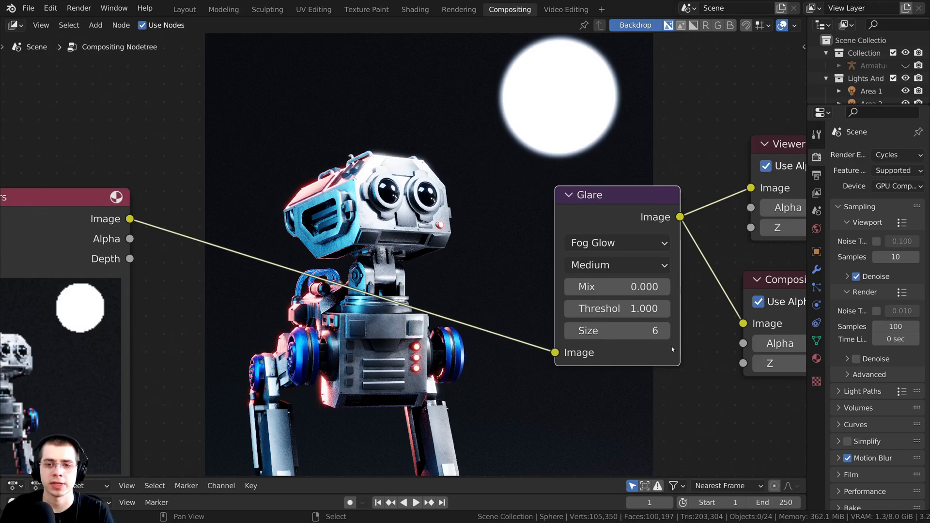
pyautogui.moveTo(644, 331); pyautogui.dragTo(683, 331)
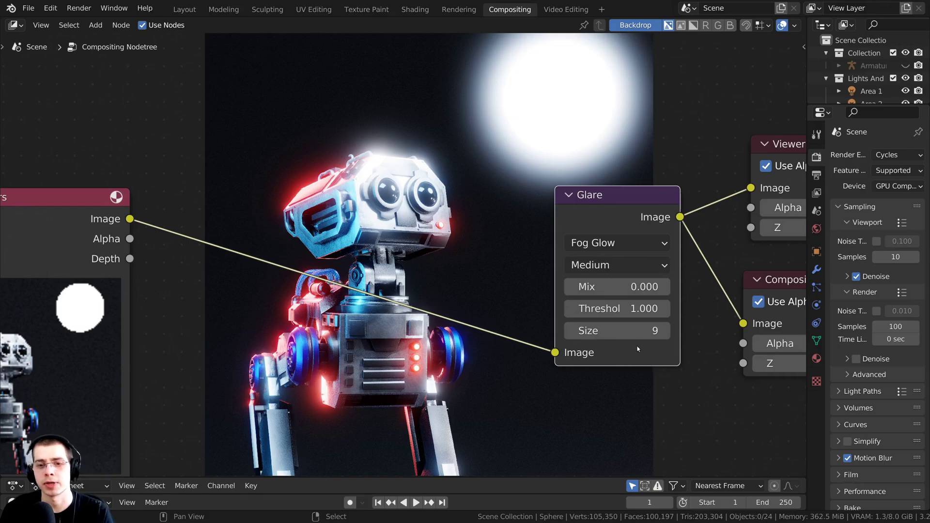
# Step: Raise the Fog Glow threshold in small increments to 1.8
pyautogui.scroll(1, 605, 347)
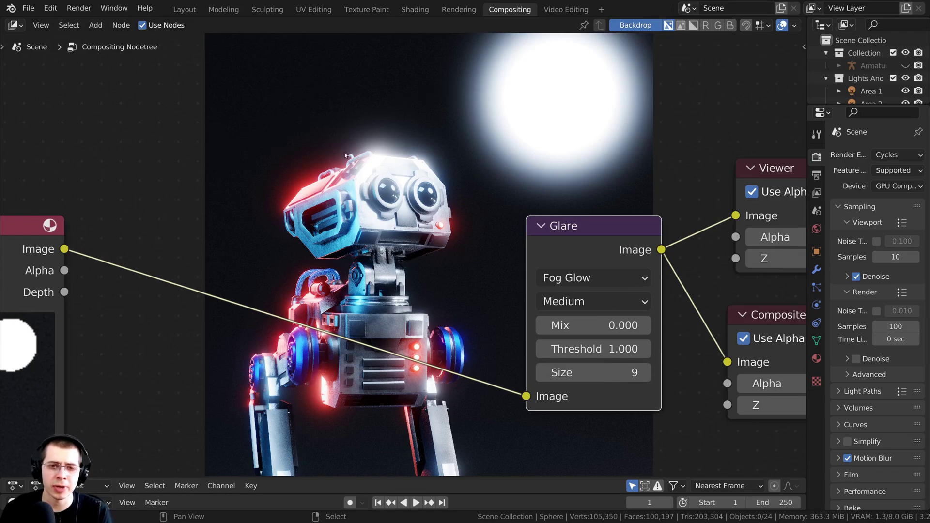
pyautogui.click(646, 350)
pyautogui.click(646, 349)
pyautogui.click(645, 349)
pyautogui.click(645, 349)
pyautogui.click(645, 349)
pyautogui.click(646, 350)
pyautogui.click(645, 349)
pyautogui.click(646, 349)
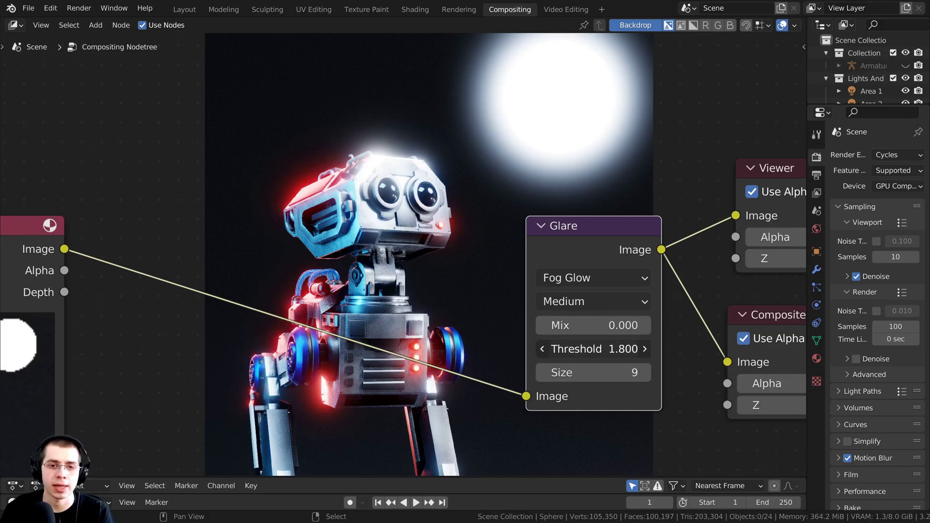
# Step: Raise the Fog Glow threshold further to 7 so that only brighter areas glow
pyautogui.moveTo(603, 348); pyautogui.dragTo(649, 348)
pyautogui.click(644, 349)
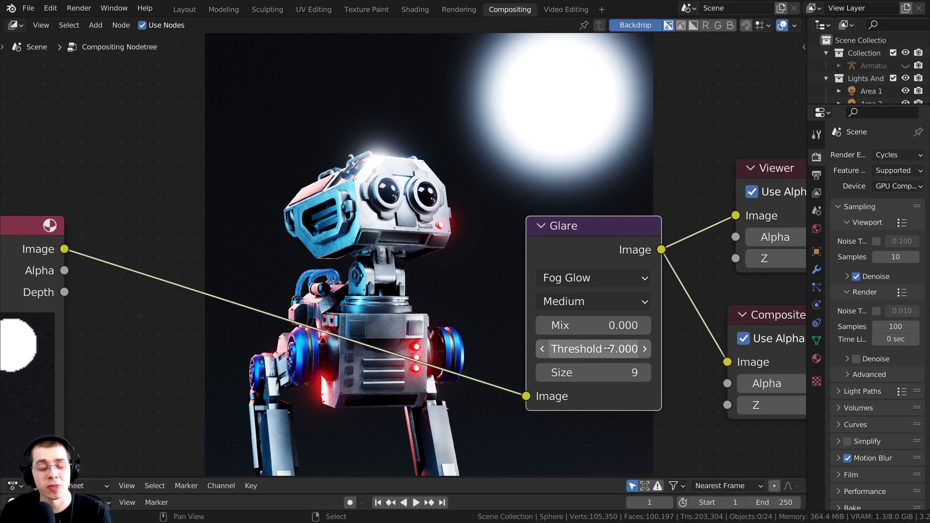
pyautogui.click(624, 349)
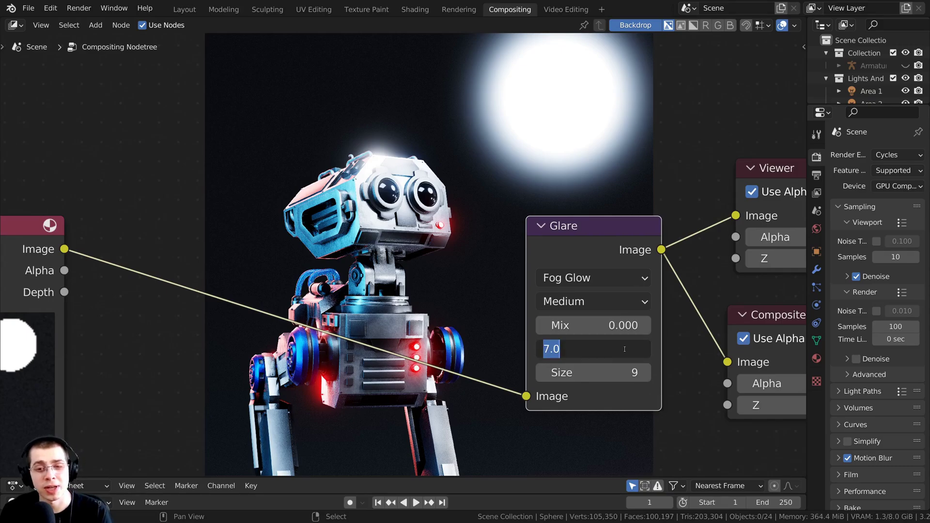
pyautogui.press('Return')
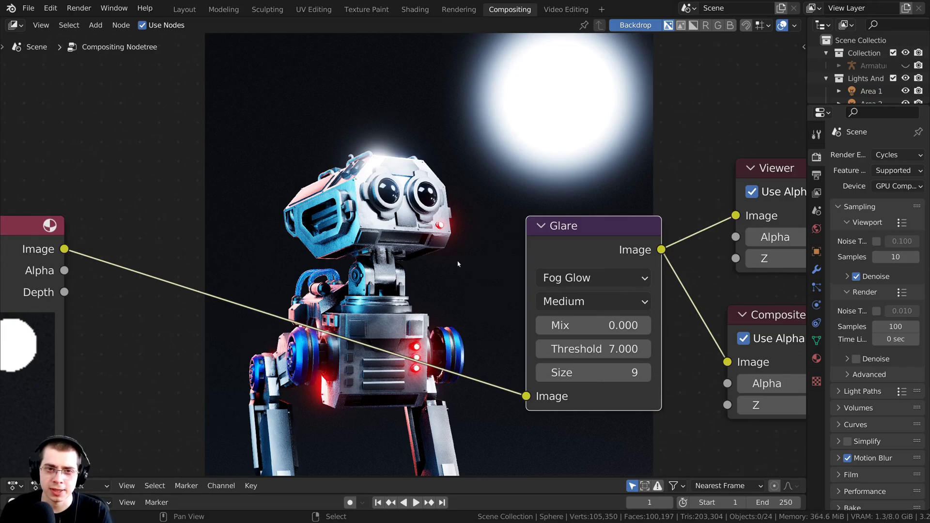
# Step: Try a threshold of 20 on the Glare node to restrict the glow to the brightest light
pyautogui.moveTo(412, 240); pyautogui.dragTo(414, 276, button='middle')
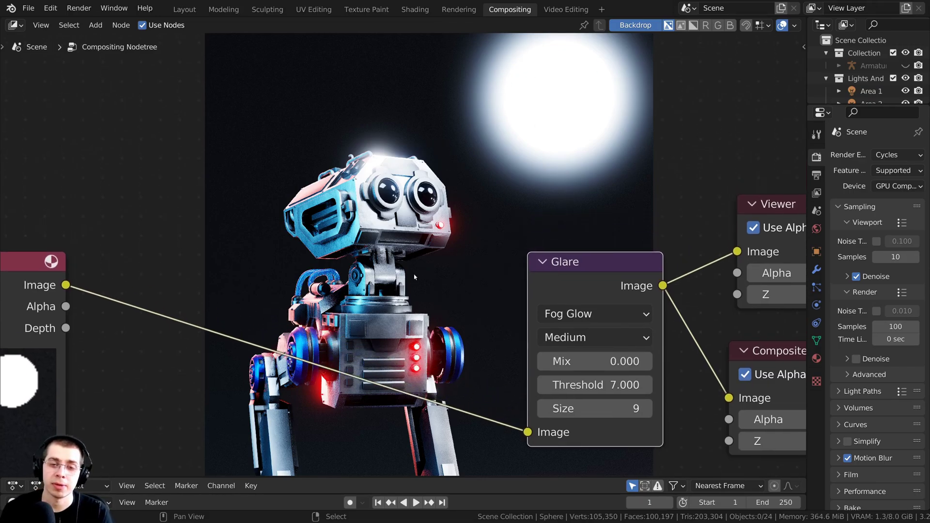
pyautogui.moveTo(476, 218); pyautogui.dragTo(469, 225, button='middle')
pyautogui.keyDown('shift'); pyautogui.scroll(-4, 520, 190); pyautogui.keyUp('shift')
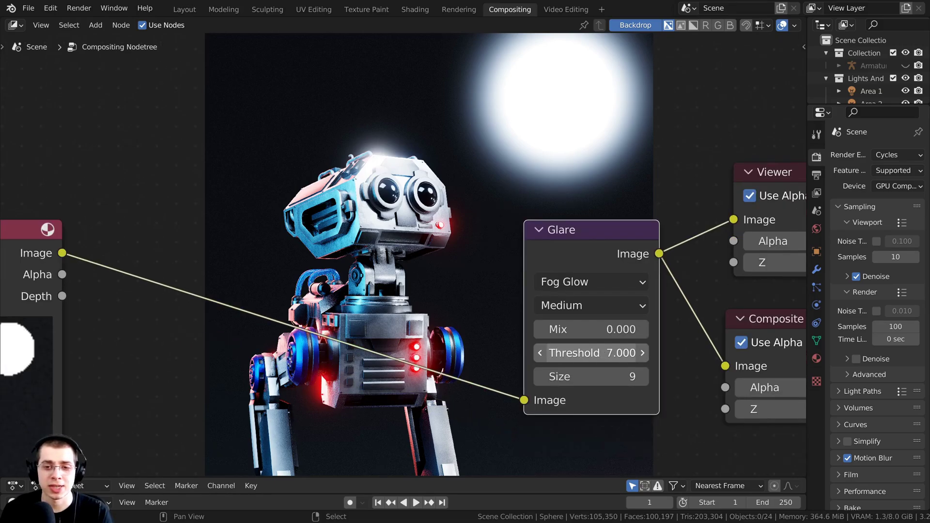
pyautogui.doubleClick(601, 353)
pyautogui.write('20')
pyautogui.press('Return')
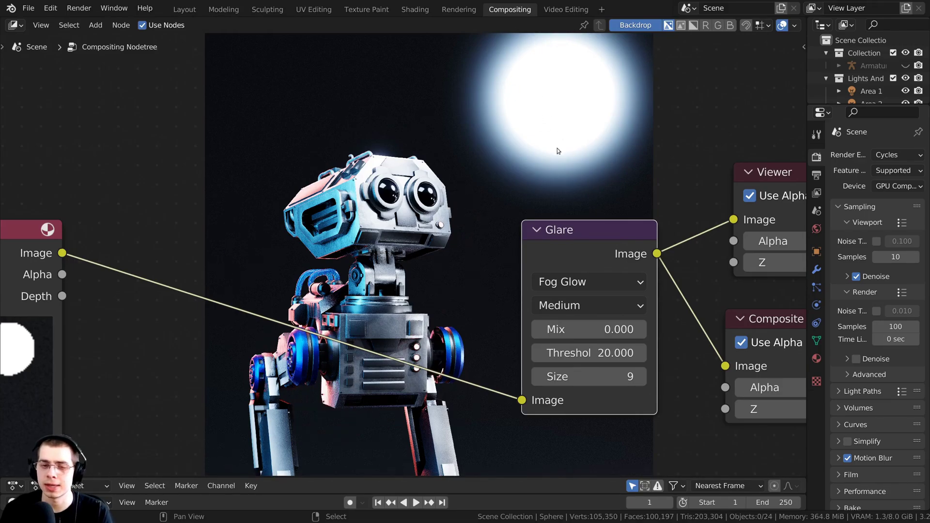
# Step: Try a very low Glare threshold of 0.1 to spread the glow over the whole robot
pyautogui.click(589, 355)
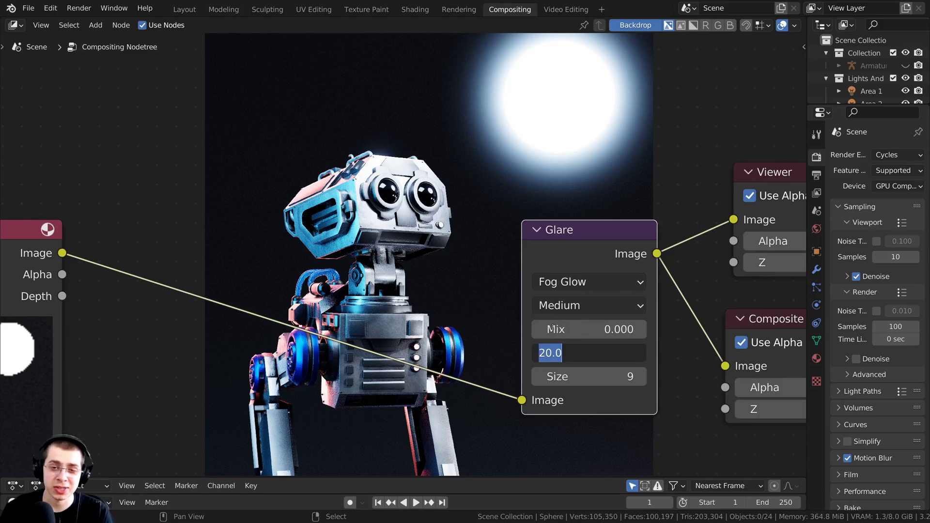
pyautogui.write('0.1')
pyautogui.press('Return')
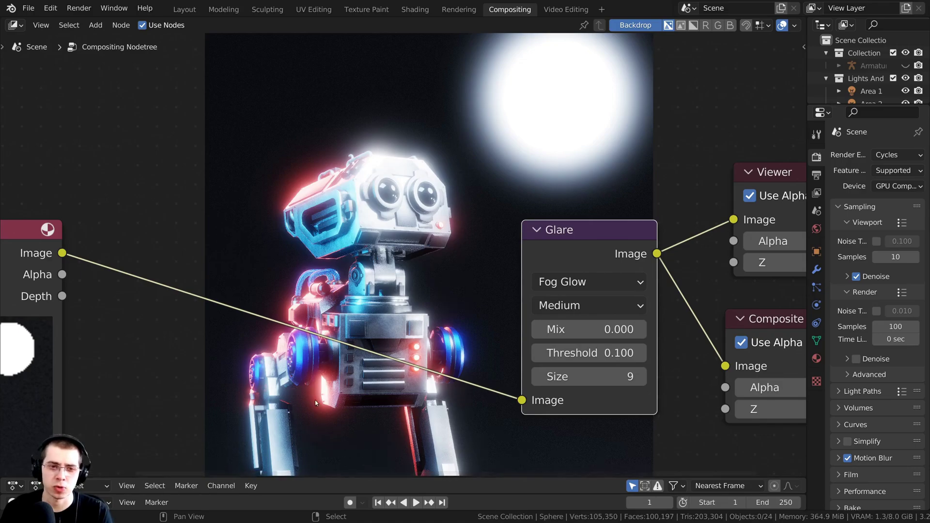
# Step: Set the Glare node's threshold to 3
pyautogui.doubleClick(596, 355)
pyautogui.write('3')
pyautogui.press('Return')
# Step: Set the Glare node's quality to Low
pyautogui.scroll(-1, 488, 316)
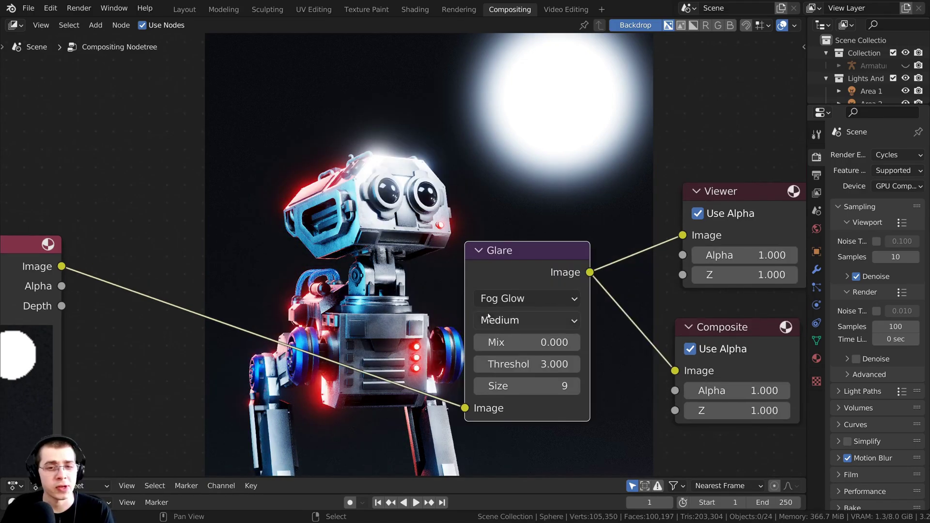
pyautogui.click(488, 324)
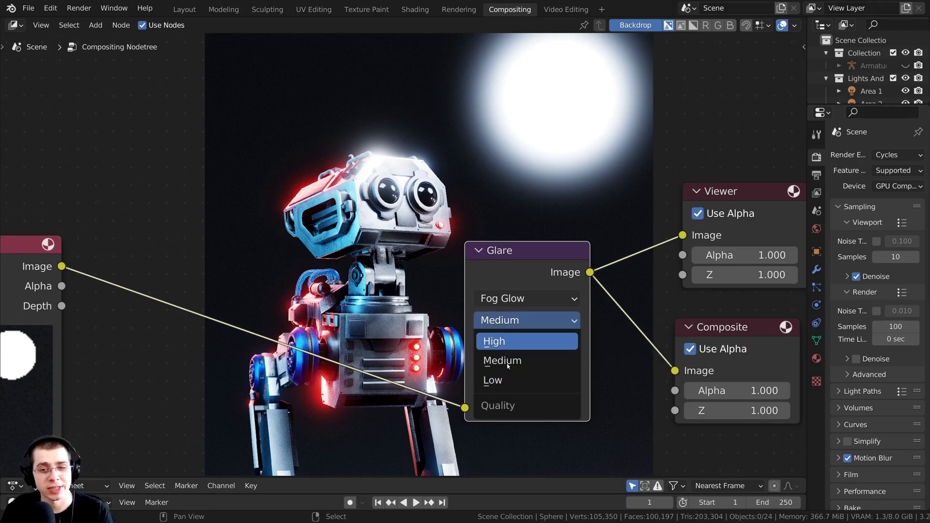
pyautogui.click(497, 381)
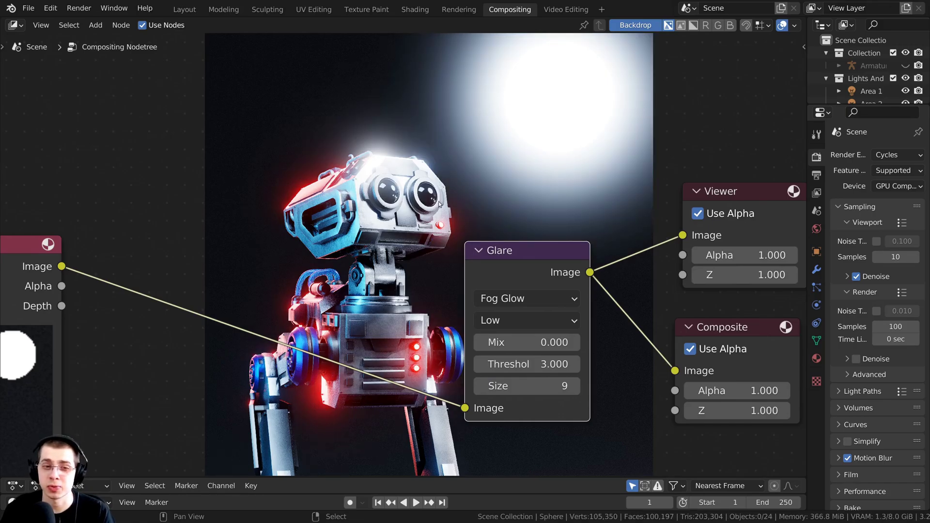
# Step: Examine the glow at Low quality up close around the robot's head in the backdrop image
pyautogui.press('v')
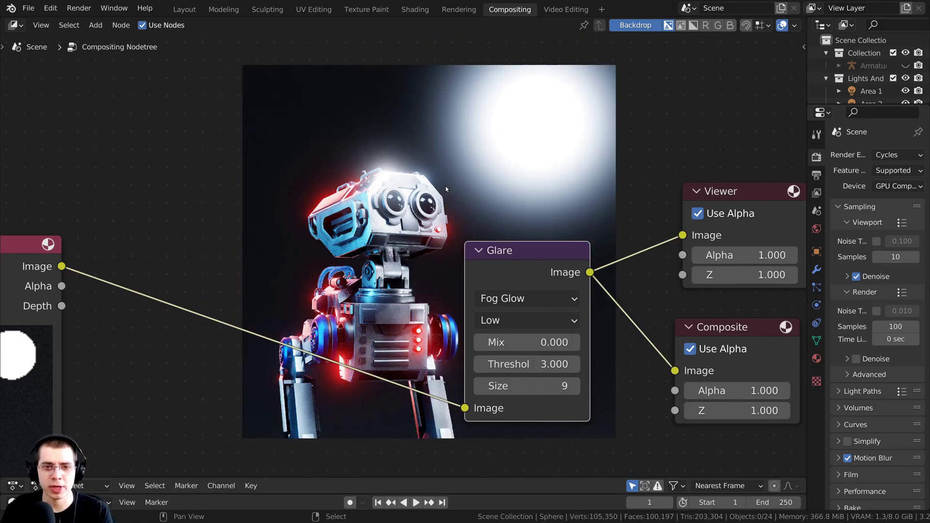
pyautogui.hotkey('alt', 'v')
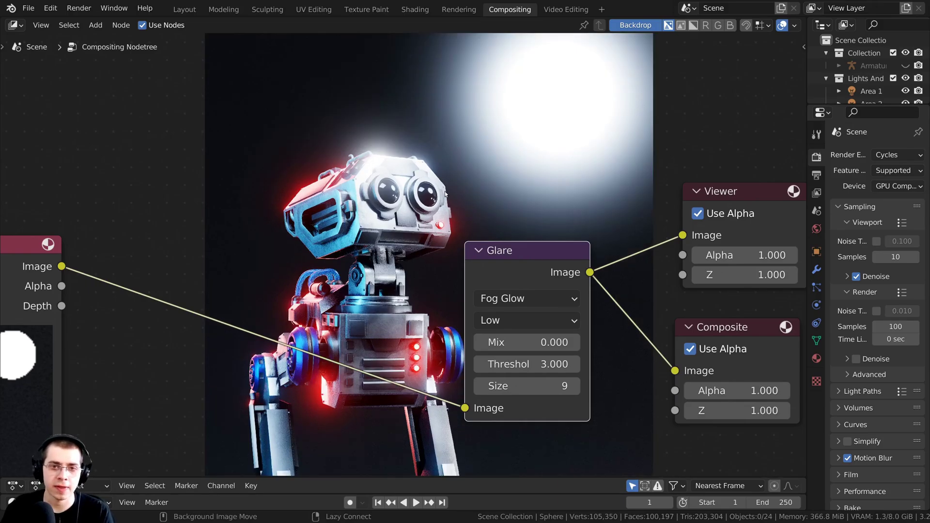
pyautogui.hotkey('alt', 'v')
pyautogui.hotkey('alt', 'v')
pyautogui.hotkey('alt', 'v')
pyautogui.hotkey('alt', 'v')
pyautogui.hotkey('alt', 'v')
pyautogui.hotkey('alt', 'v')
pyautogui.hotkey('alt', 'v')
pyautogui.keyDown('alt'); pyautogui.moveTo(498, 152); pyautogui.dragTo(510, 388, button='middle'); pyautogui.keyUp('alt')
pyautogui.keyDown('alt'); pyautogui.moveTo(376, 195); pyautogui.dragTo(344, 164, button='middle'); pyautogui.keyUp('alt')
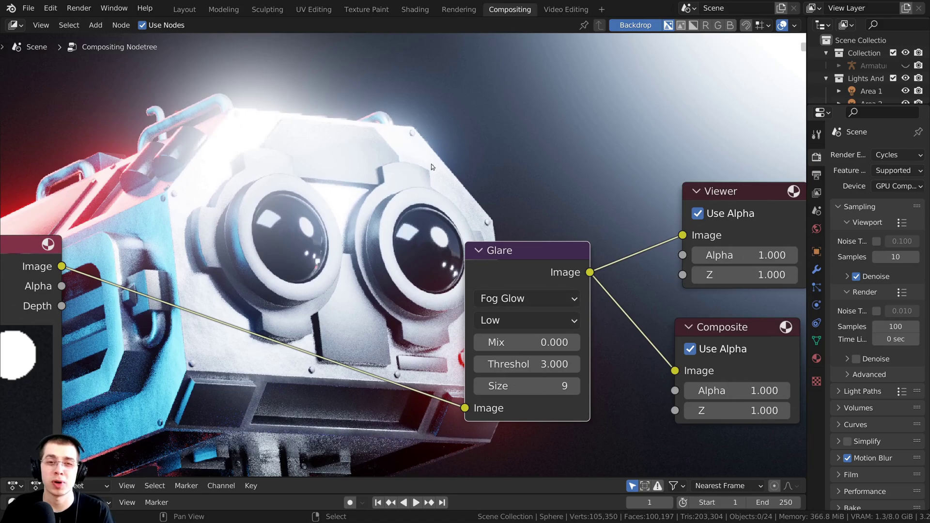
# Step: Try High quality on the Glare node and check the glow around the robot's head and the bright sphere
pyautogui.moveTo(524, 324); pyautogui.dragTo(531, 332, button='middle')
pyautogui.click(531, 332)
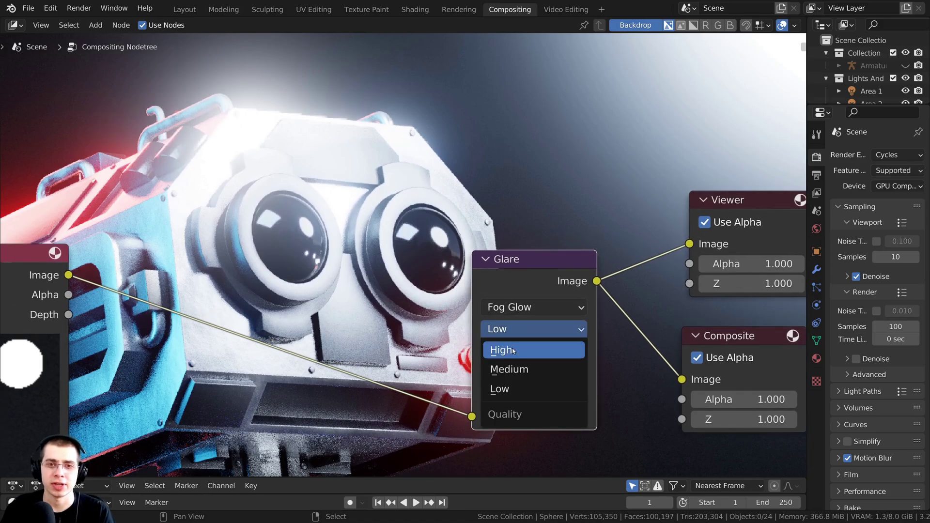
pyautogui.click(513, 351)
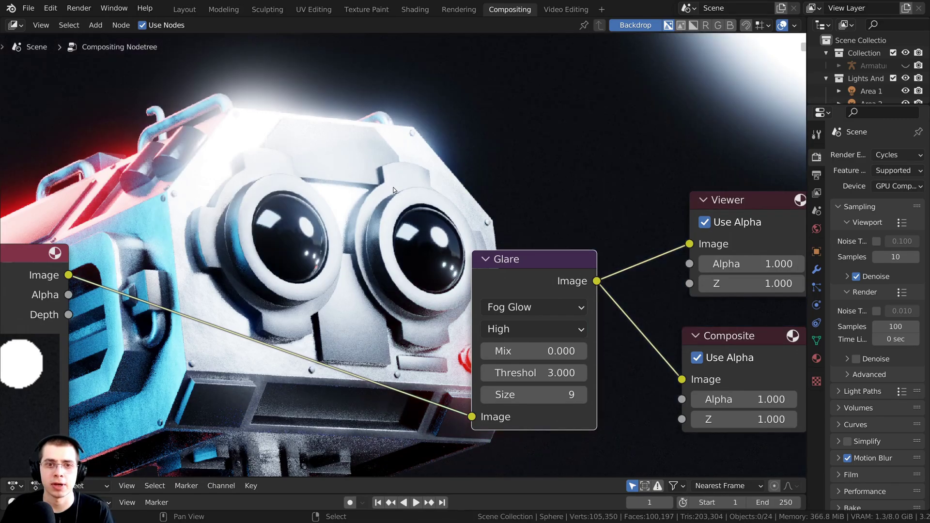
pyautogui.moveTo(287, 83); pyautogui.dragTo(293, 112, button='middle')
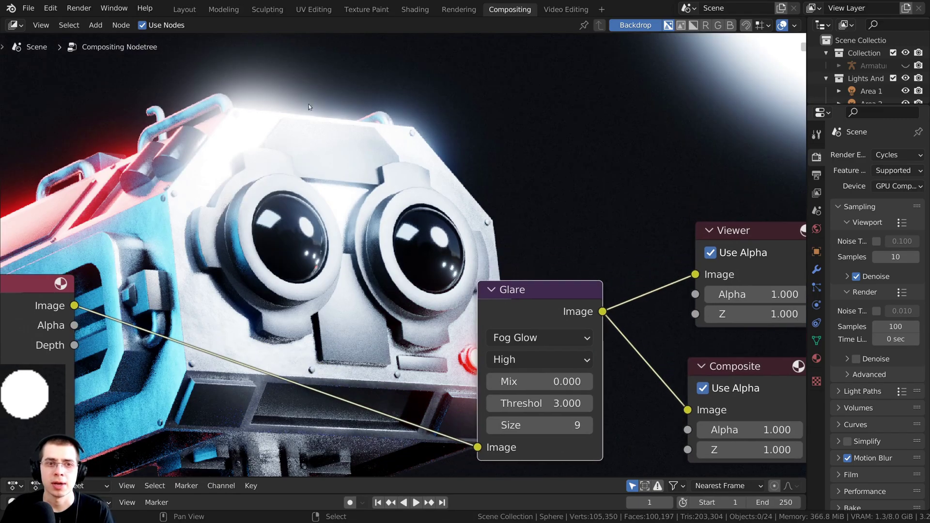
pyautogui.press('v')
pyautogui.press('v')
pyautogui.press('v')
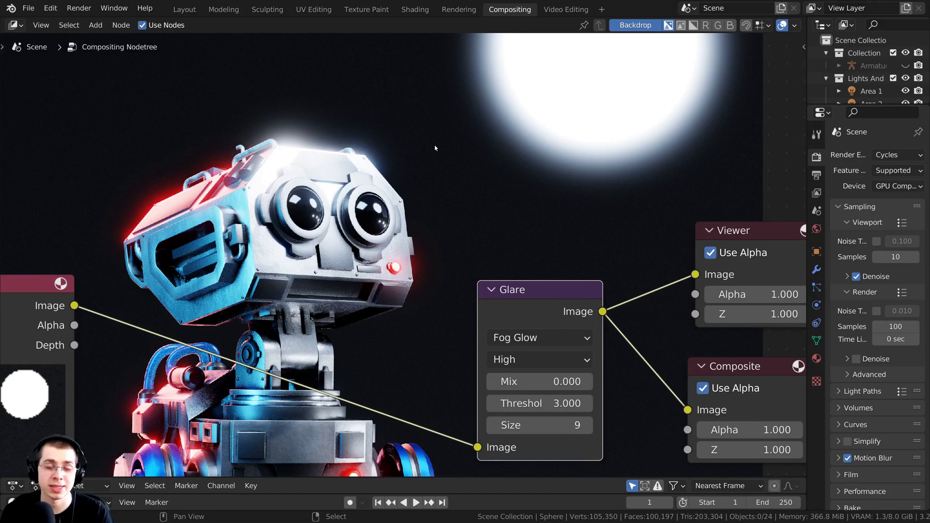
# Step: Switch the Glare node's quality back to Low for comparison across the whole image
pyautogui.scroll(1, 484, 291)
pyautogui.click(533, 368)
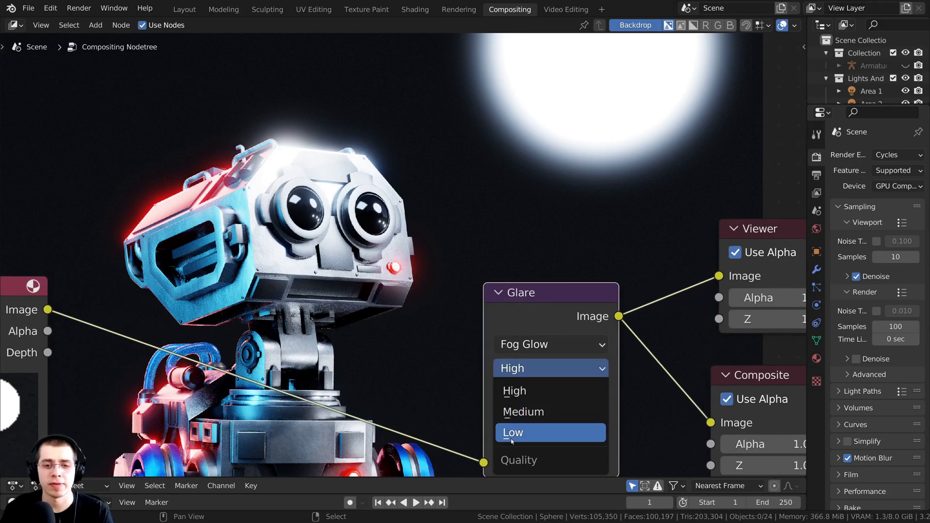
pyautogui.click(513, 432)
pyautogui.press('v')
pyautogui.press('v')
pyautogui.press('v')
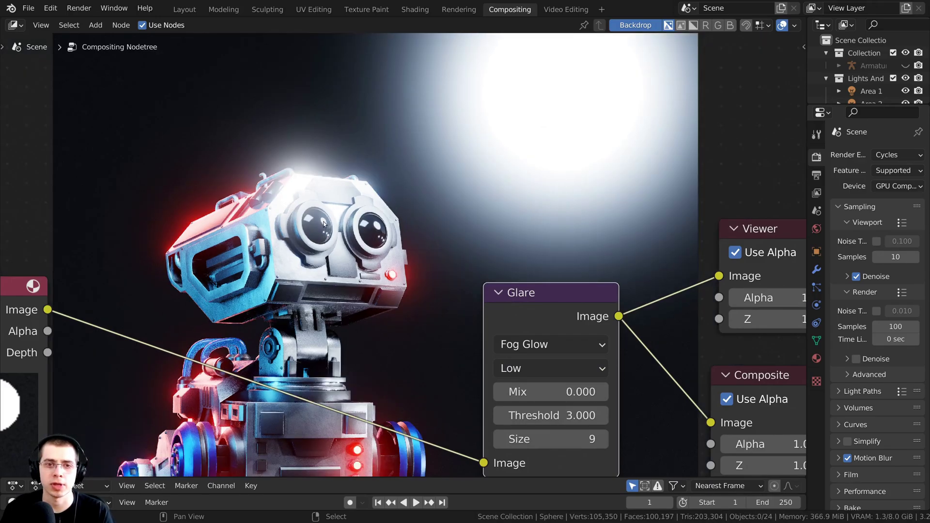
# Step: Inspect the Low-quality glow in close detail around the robot's eyes and the upper edge of its head
pyautogui.hotkey('alt', 'v')
pyautogui.hotkey('alt', 'v')
pyautogui.hotkey('alt', 'v')
pyautogui.hotkey('alt', 'v')
pyautogui.hotkey('alt', 'v')
pyautogui.hotkey('alt', 'v')
pyautogui.hotkey('alt', 'v')
pyautogui.hotkey('alt', 'v')
pyautogui.hotkey('alt', 'v')
pyautogui.hotkey('alt', 'v')
pyautogui.keyDown('alt'); pyautogui.moveTo(357, 119); pyautogui.dragTo(371, 201); pyautogui.keyUp('alt')
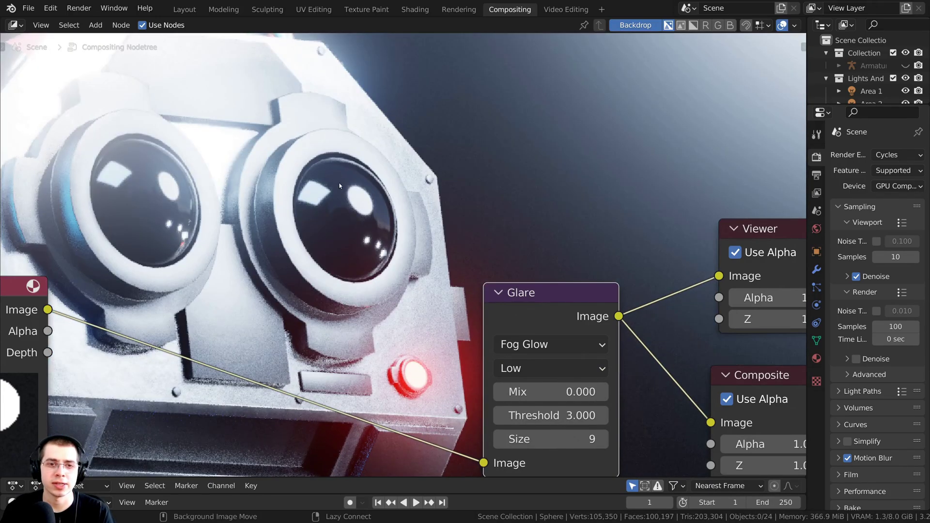
pyautogui.keyDown('alt'); pyautogui.moveTo(344, 125); pyautogui.dragTo(362, 225, button='middle'); pyautogui.keyUp('alt')
pyautogui.keyDown('alt'); pyautogui.scroll(1, 344, 163); pyautogui.keyUp('alt')
pyautogui.hotkey('alt', 'v')
pyautogui.hotkey('alt', 'v')
pyautogui.keyDown('alt'); pyautogui.moveTo(352, 58); pyautogui.dragTo(367, 167, button='middle'); pyautogui.keyUp('alt')
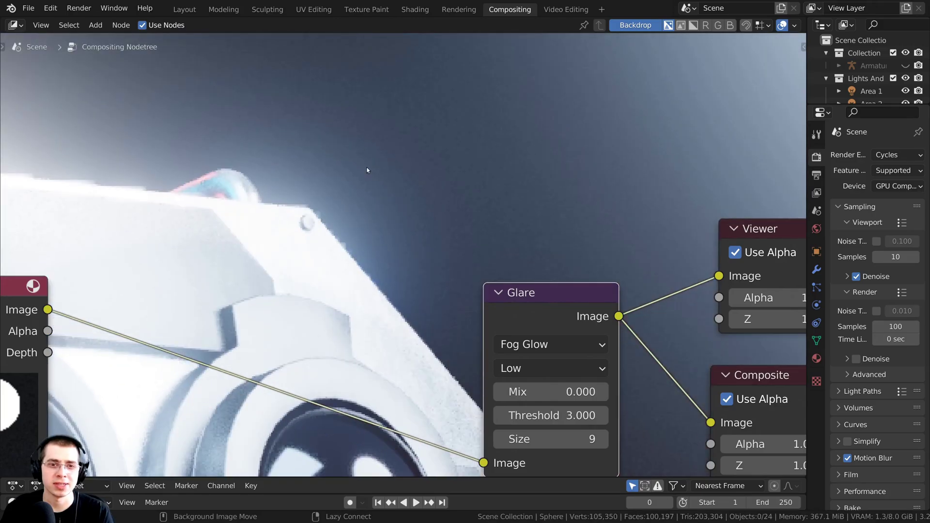
pyautogui.hotkey('alt', 'v')
pyautogui.hotkey('alt', 'v')
pyautogui.keyDown('alt'); pyautogui.moveTo(343, 245); pyautogui.dragTo(327, 436, button='middle'); pyautogui.keyUp('alt')
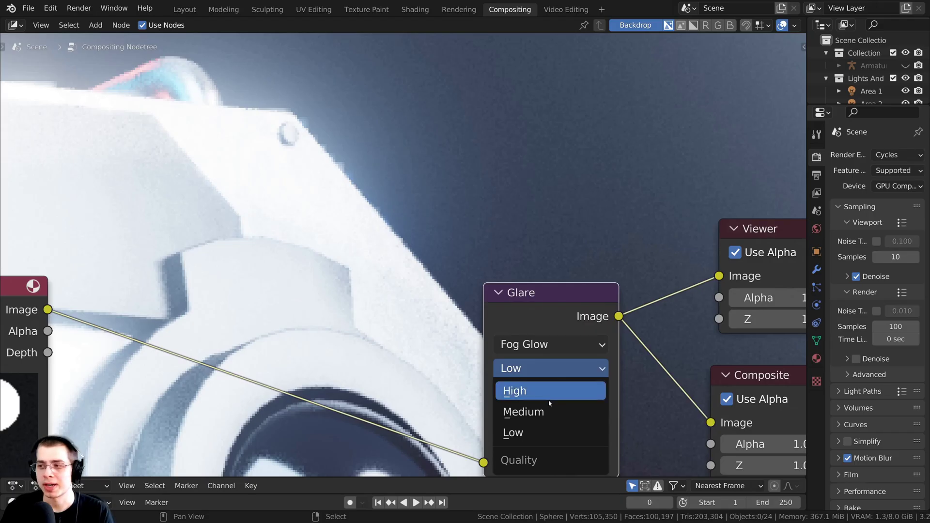
# Step: Set the Glare node's quality to Medium
pyautogui.click(523, 412)
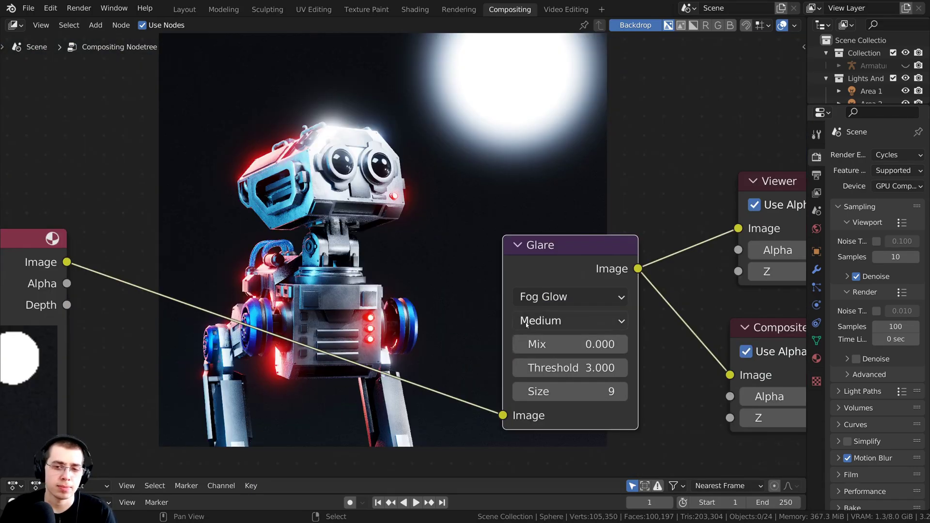
pyautogui.click(538, 320)
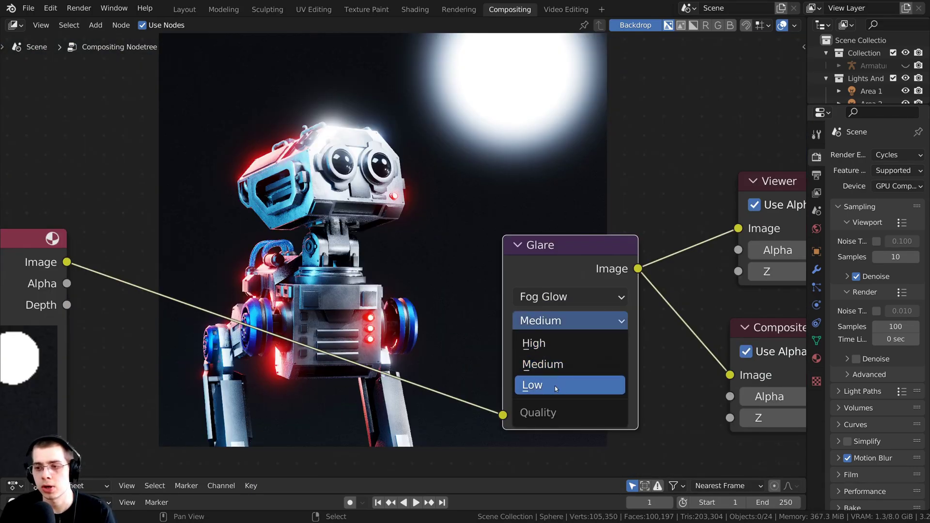
pyautogui.moveTo(528, 253); pyautogui.dragTo(521, 249)
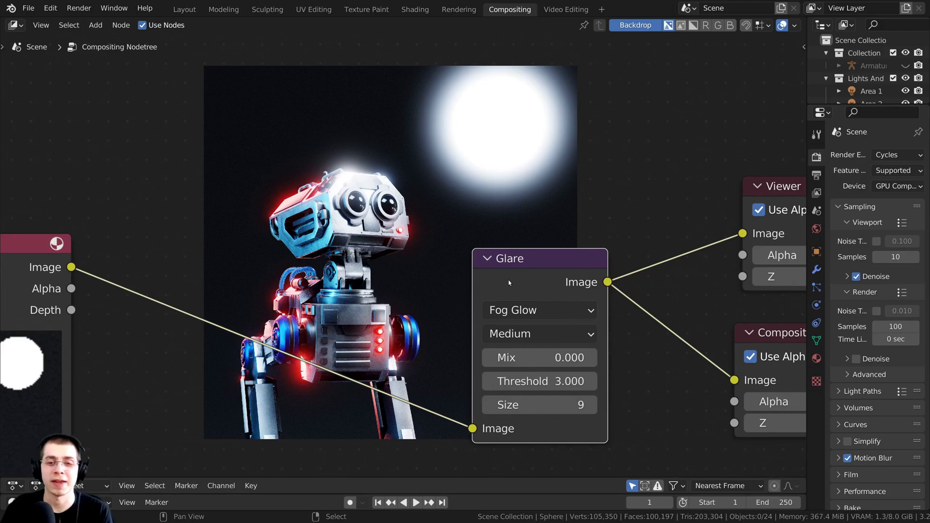
# Step: Duplicate the Glare node and insert the copy on the link between Render Layers and the original Glare node
pyautogui.scroll(-3, 509, 283)
pyautogui.moveTo(508, 283); pyautogui.dragTo(533, 238, button='middle')
pyautogui.moveTo(533, 239); pyautogui.dragTo(556, 228)
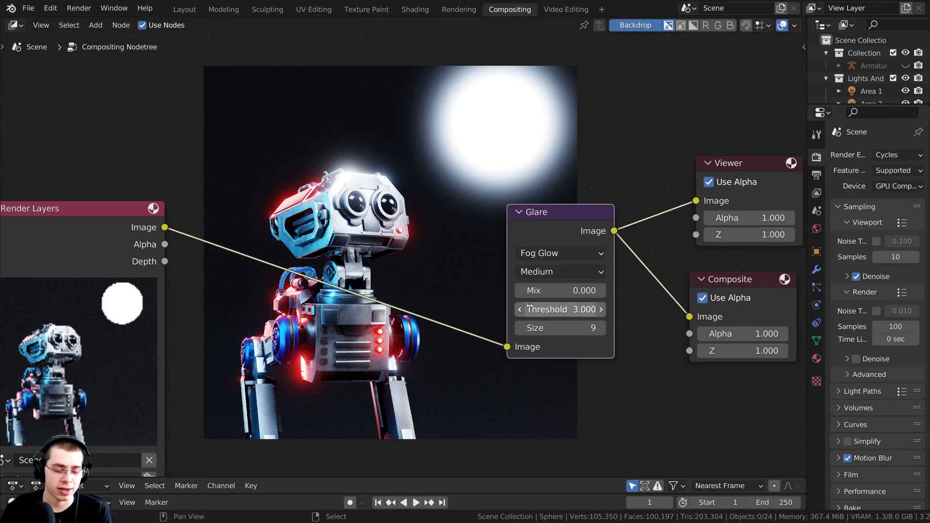
pyautogui.hotkey('shift', 'd')
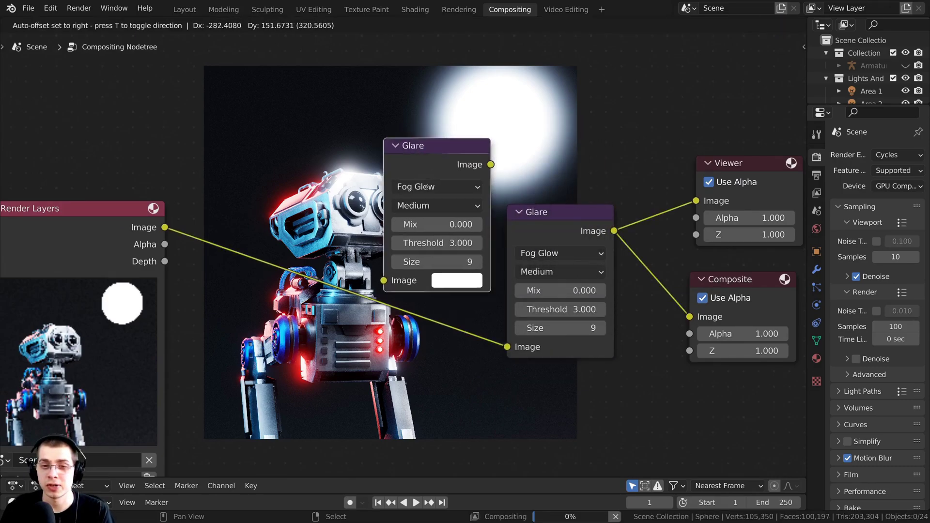
pyautogui.click(380, 268)
pyautogui.scroll(1, 371, 286)
pyautogui.moveTo(371, 287); pyautogui.dragTo(369, 380, button='middle')
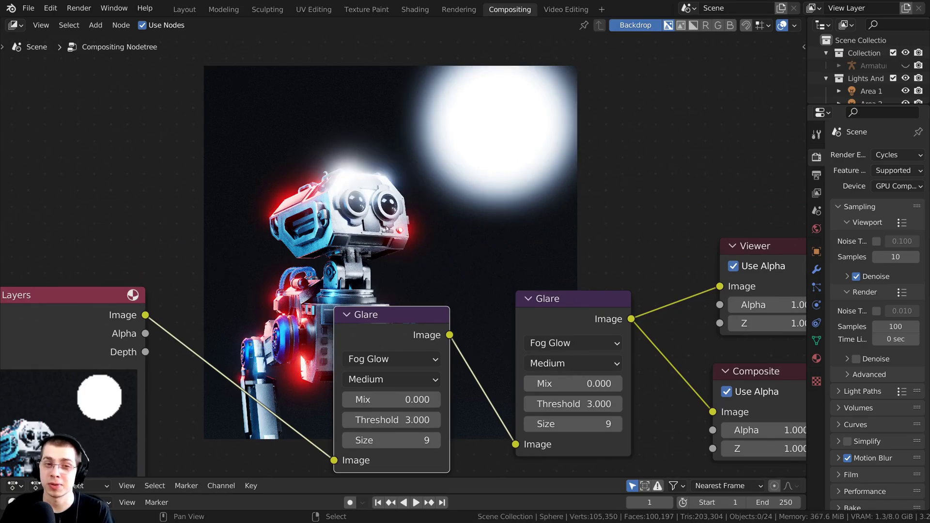
pyautogui.moveTo(356, 251); pyautogui.dragTo(371, 326, button='middle')
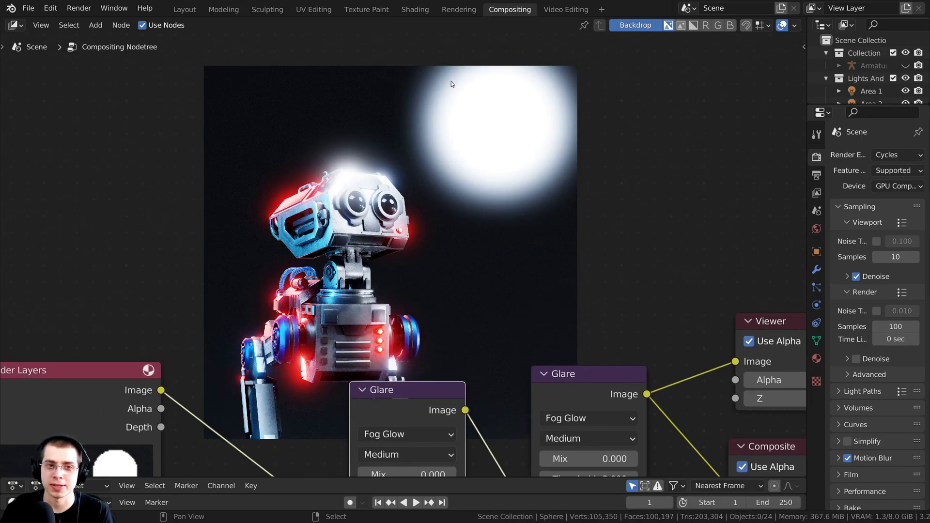
# Step: Duplicate the Glare copy and insert a third Glare node directly after Render Layers
pyautogui.moveTo(400, 390); pyautogui.dragTo(448, 324, button='middle')
pyautogui.hotkey('shift', 'd')
pyautogui.click(386, 325)
pyautogui.scroll(-1, 384, 345)
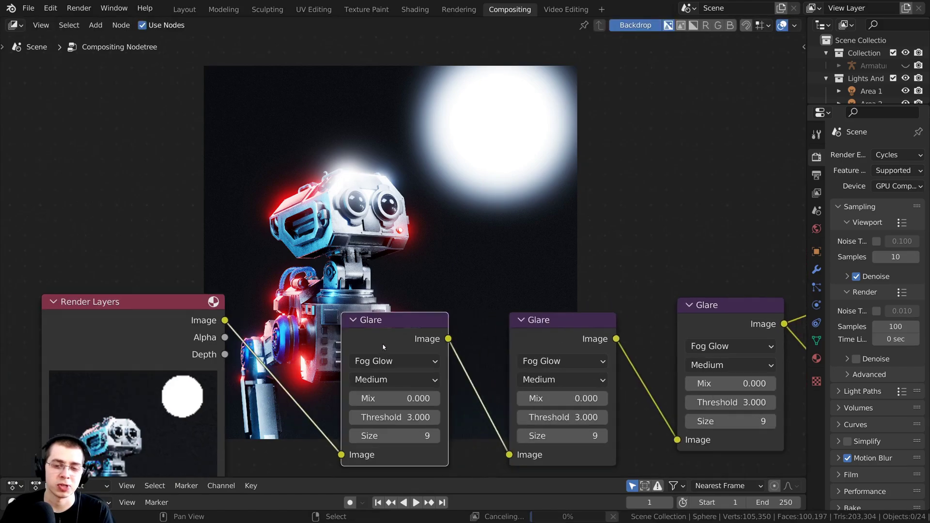
# Step: Move the Render Layers node away from the Glare chain and nudge the first Glare node to space them out
pyautogui.moveTo(384, 346); pyautogui.dragTo(490, 303, button='middle')
pyautogui.scroll(-1, 487, 311)
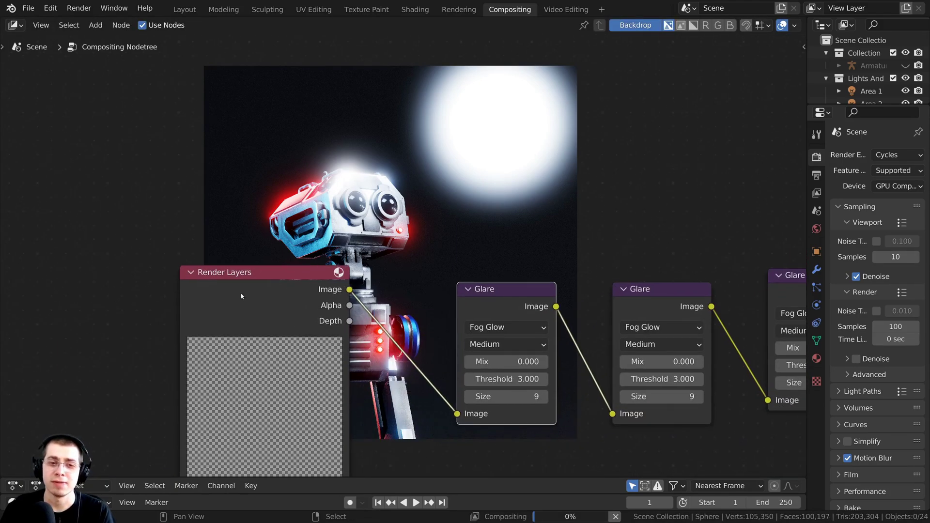
pyautogui.moveTo(241, 295); pyautogui.dragTo(161, 314)
pyautogui.moveTo(511, 292); pyautogui.dragTo(522, 297)
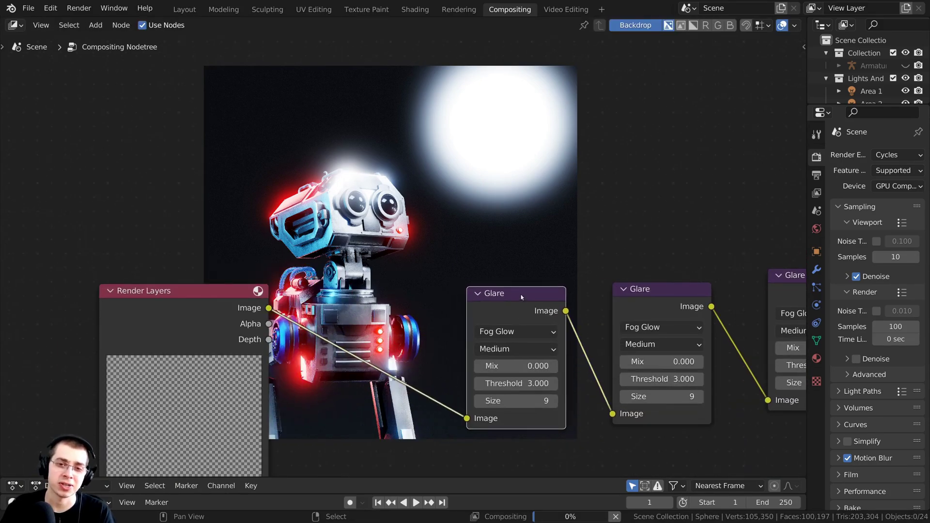
pyautogui.moveTo(521, 297); pyautogui.dragTo(508, 307, button='middle')
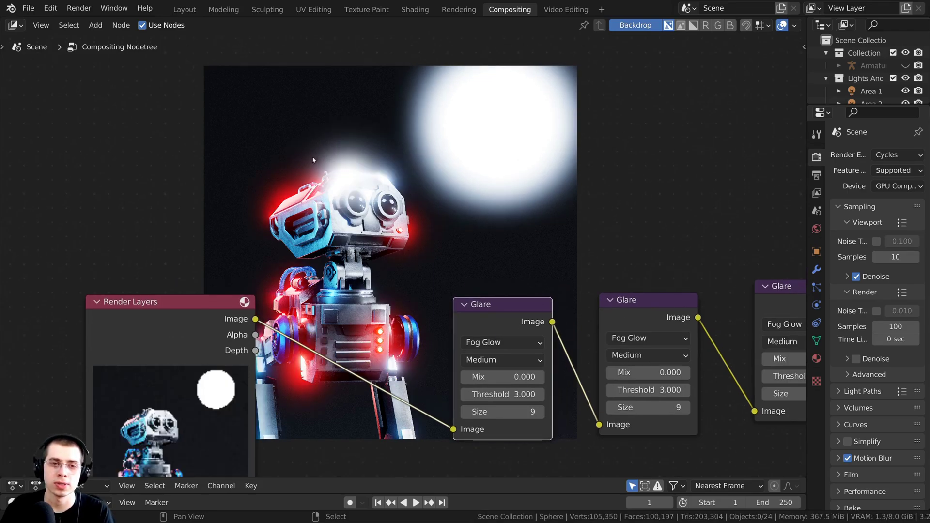
pyautogui.moveTo(452, 197); pyautogui.dragTo(407, 264, button='middle')
pyautogui.scroll(1, 437, 384)
pyautogui.moveTo(436, 384); pyautogui.dragTo(369, 322, button='middle')
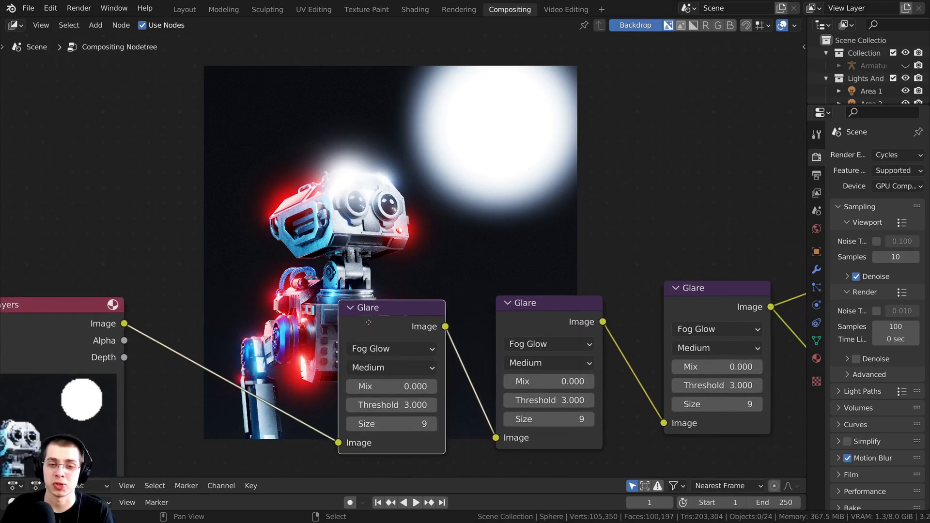